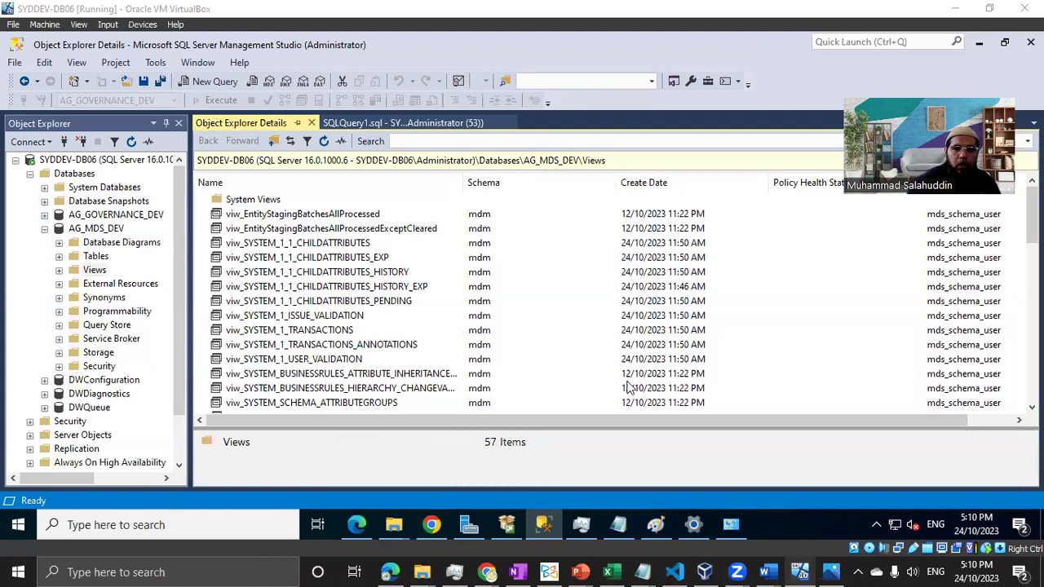
- Switch to Microsoft Edge and open the download choices for the Master Data Services Add-in for Excel from the Master Data Services home page
{"action": "left_click", "coordinate": [356, 524]}
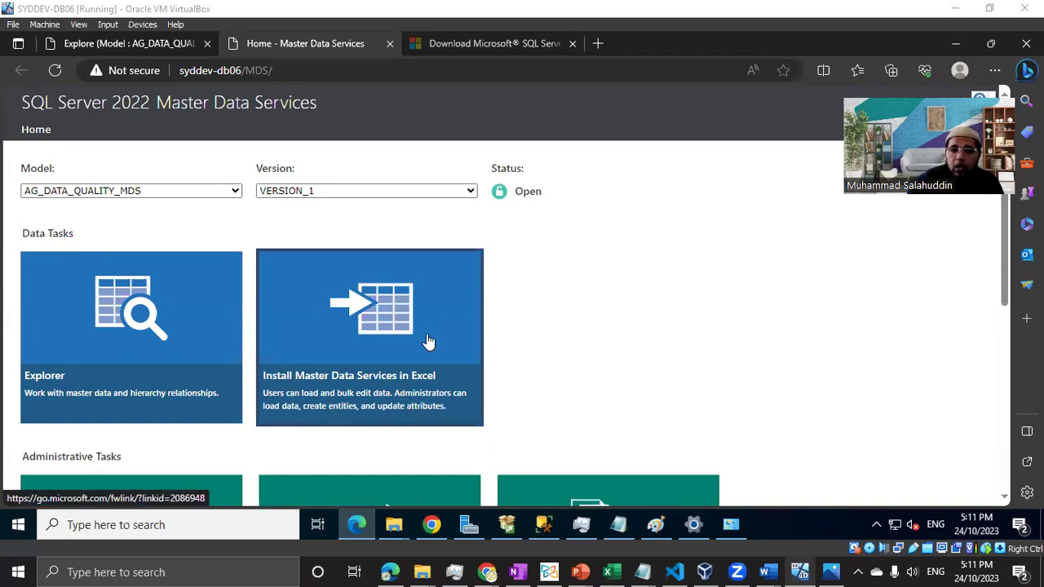
{"action": "left_click", "coordinate": [390, 312]}
{"action": "left_click", "coordinate": [755, 45]}
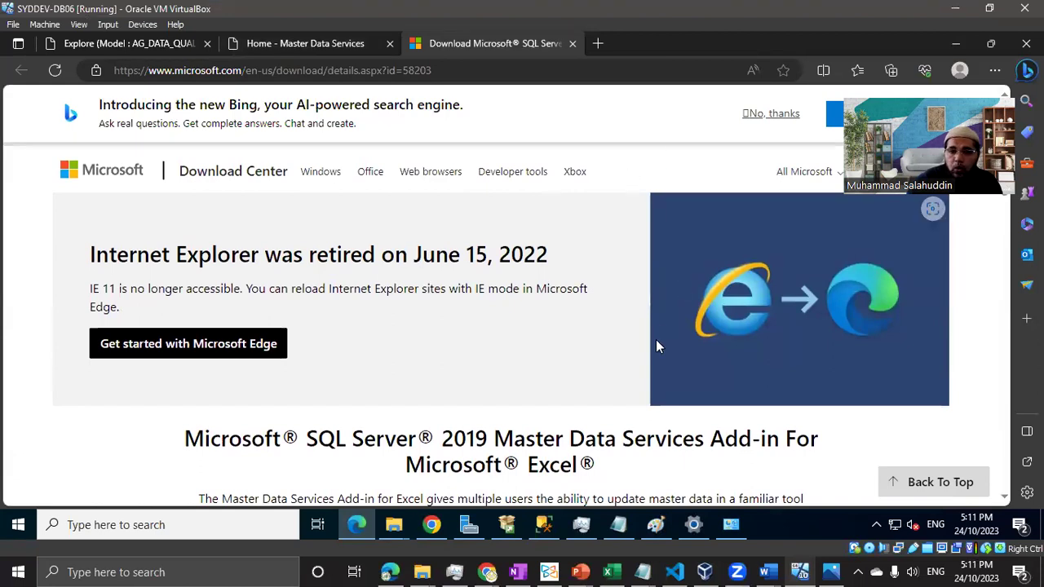
{"action": "scroll", "coordinate": [656, 343], "scroll_direction": "down", "scroll_amount": 3}
{"action": "scroll", "coordinate": [656, 341], "scroll_direction": "down", "scroll_amount": 3}
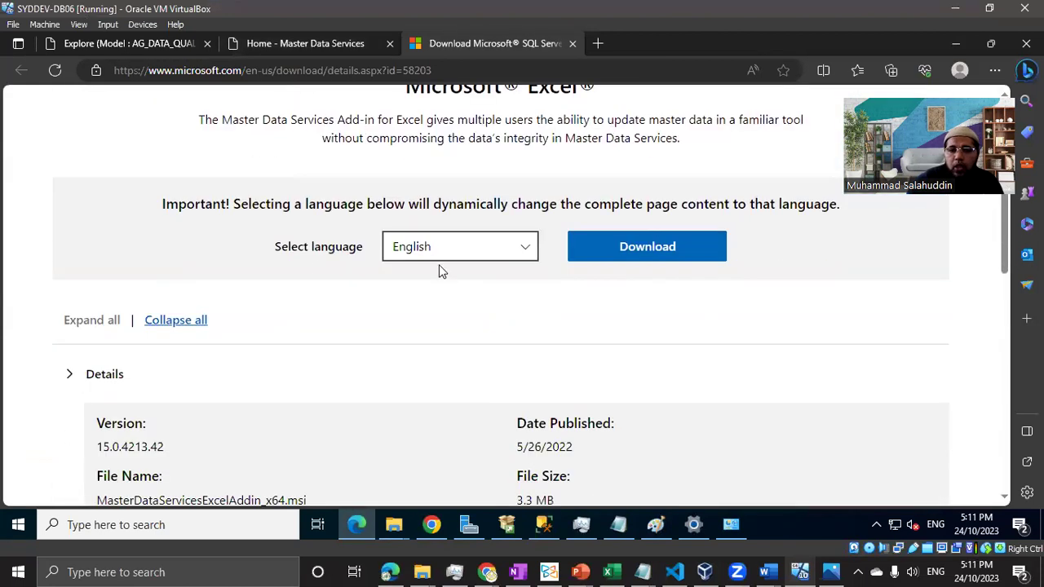
{"action": "left_click", "coordinate": [601, 258]}
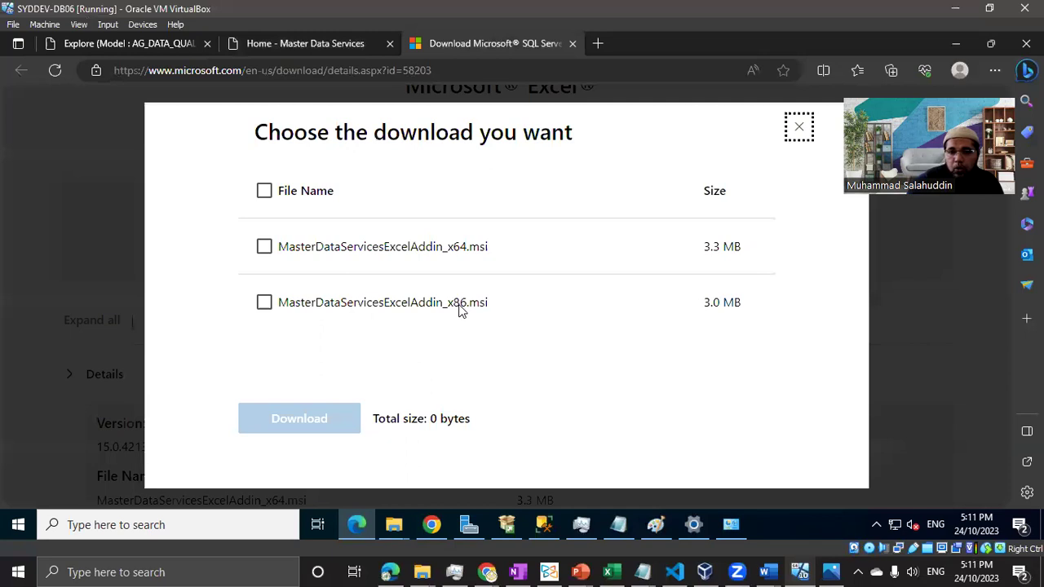
- Close the download choices and check the Downloads folder for an existing copy of the add-in installer
{"action": "left_click", "coordinate": [799, 131]}
{"action": "mouse_move", "coordinate": [394, 525]}
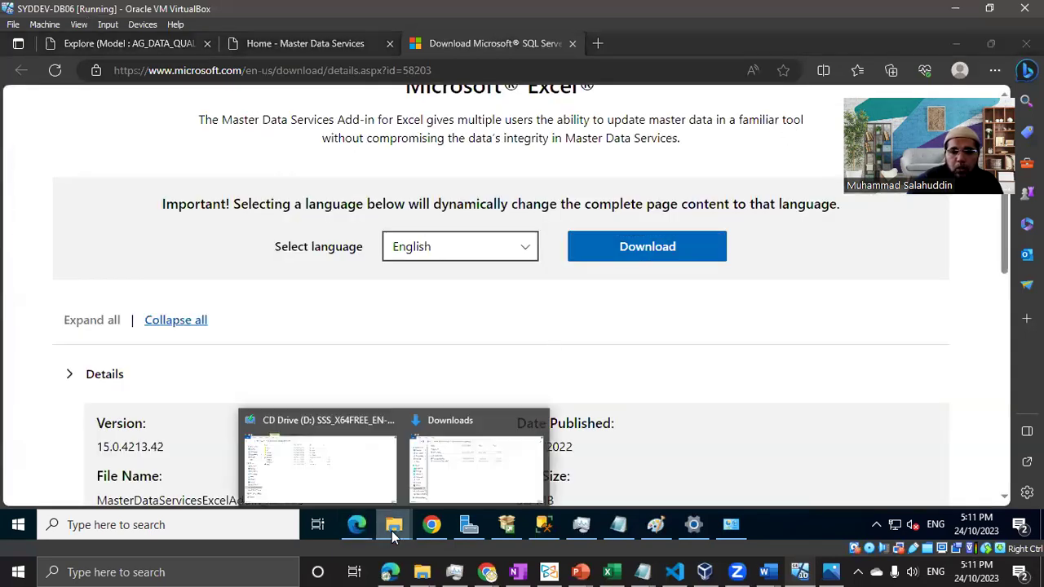
{"action": "left_click", "coordinate": [487, 473]}
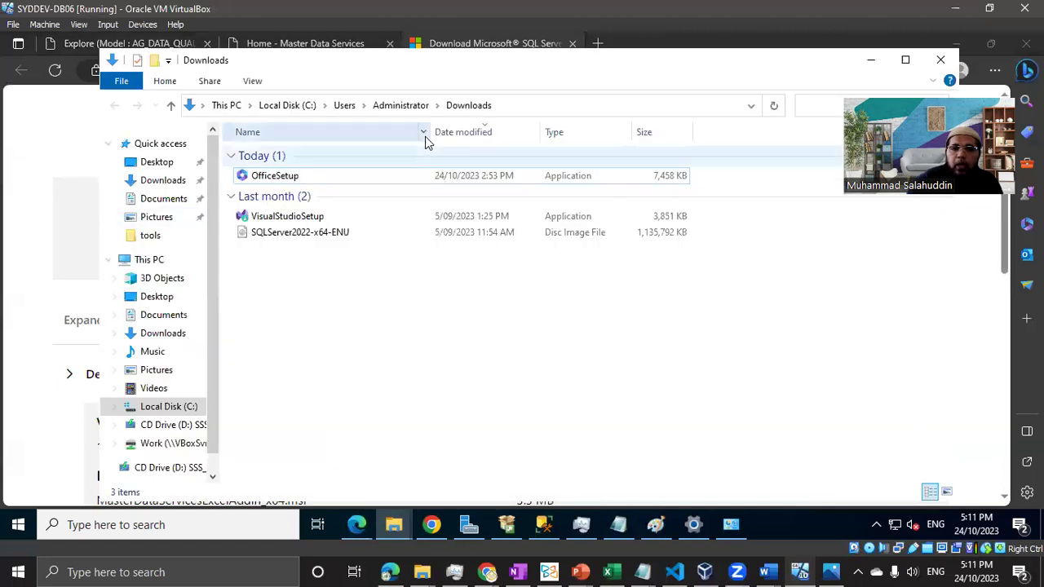
{"action": "left_click", "coordinate": [168, 180]}
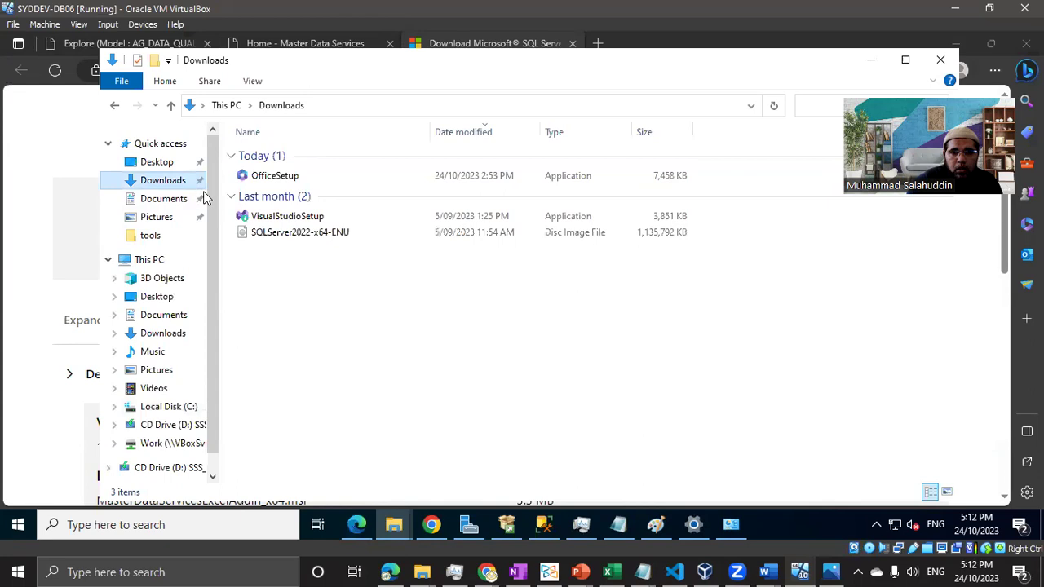
{"action": "left_click", "coordinate": [66, 175]}
- Download MasterDataServicesExcelAddin_x64.msi with the page language left at English
{"action": "left_click", "coordinate": [626, 236]}
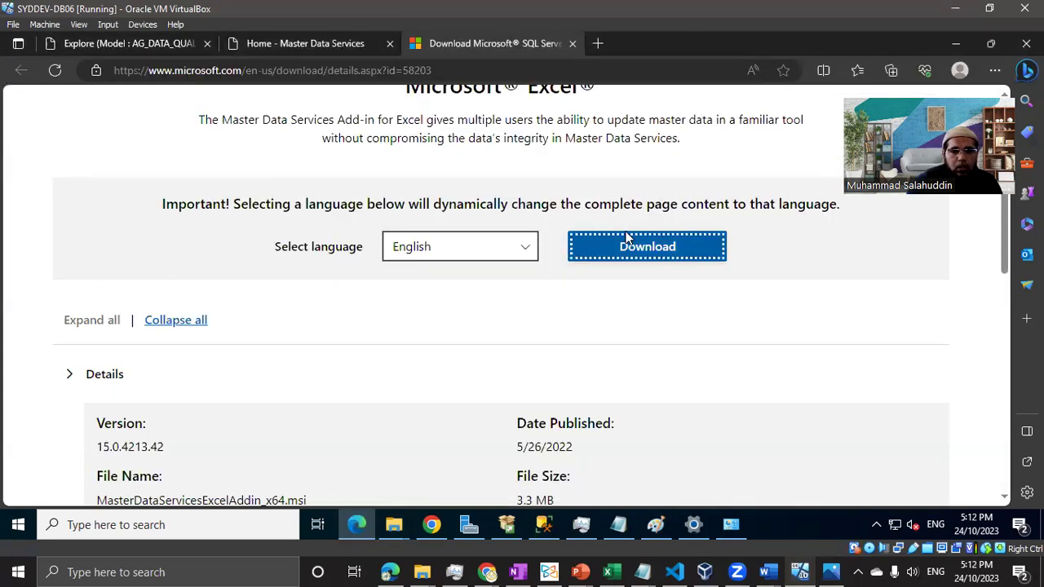
{"action": "left_click", "coordinate": [264, 246]}
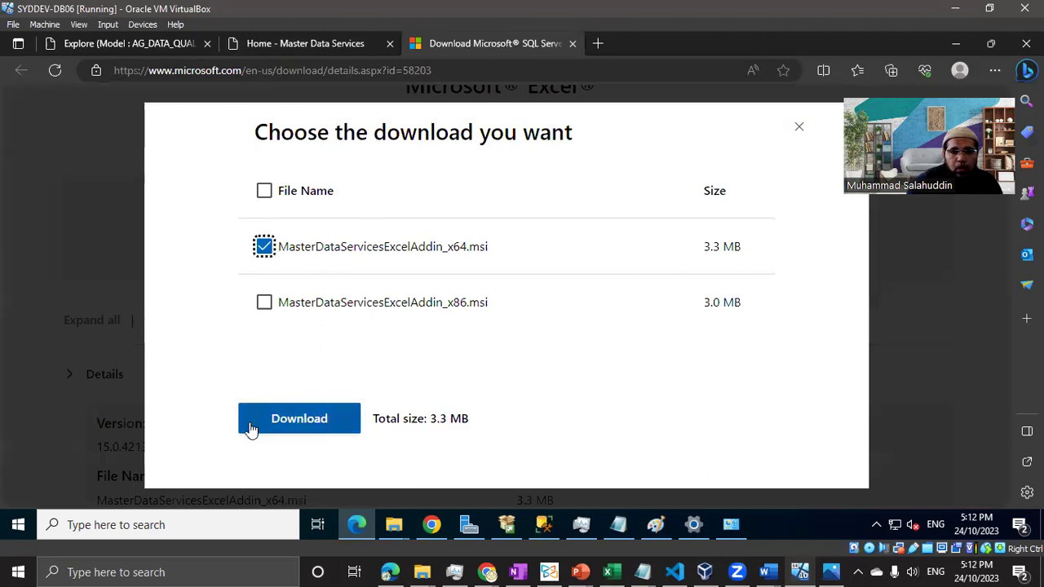
{"action": "left_click", "coordinate": [291, 419]}
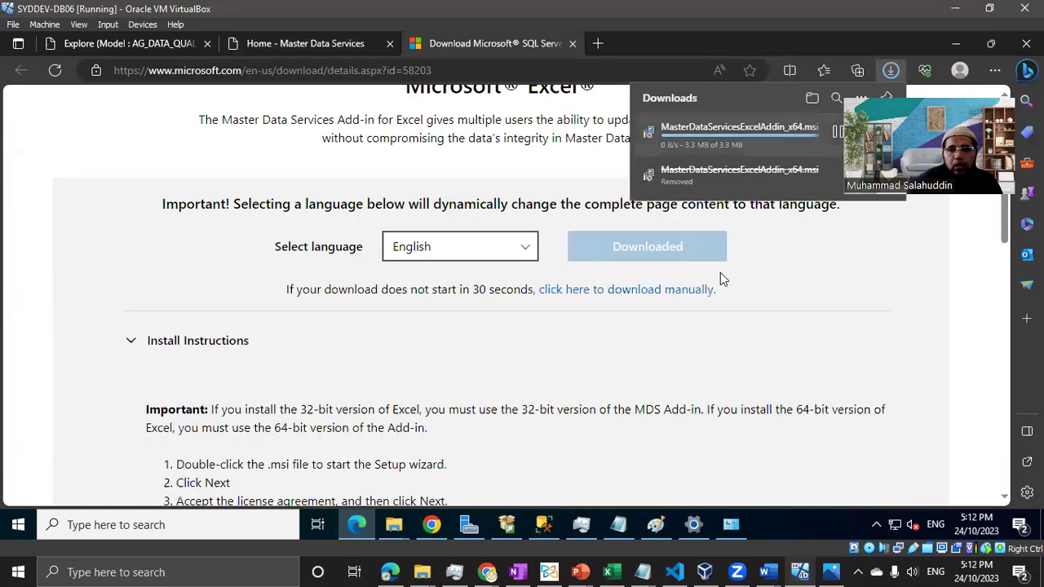
- Launch the MasterDataServicesExcelAddin_x64 installer from the Downloads folder
{"action": "mouse_move", "coordinate": [394, 525]}
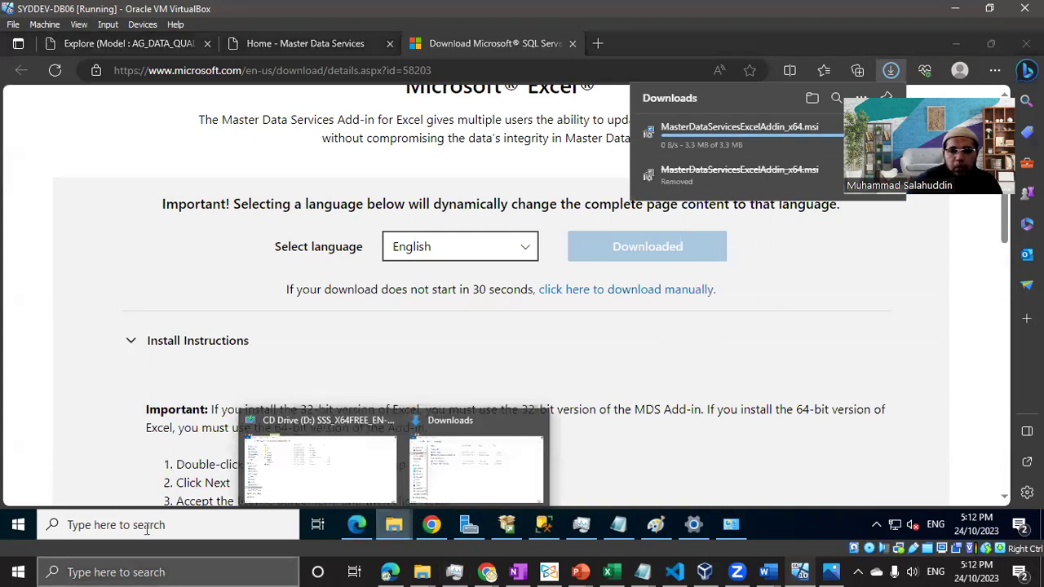
{"action": "left_click", "coordinate": [447, 493]}
{"action": "right_click", "coordinate": [353, 306]}
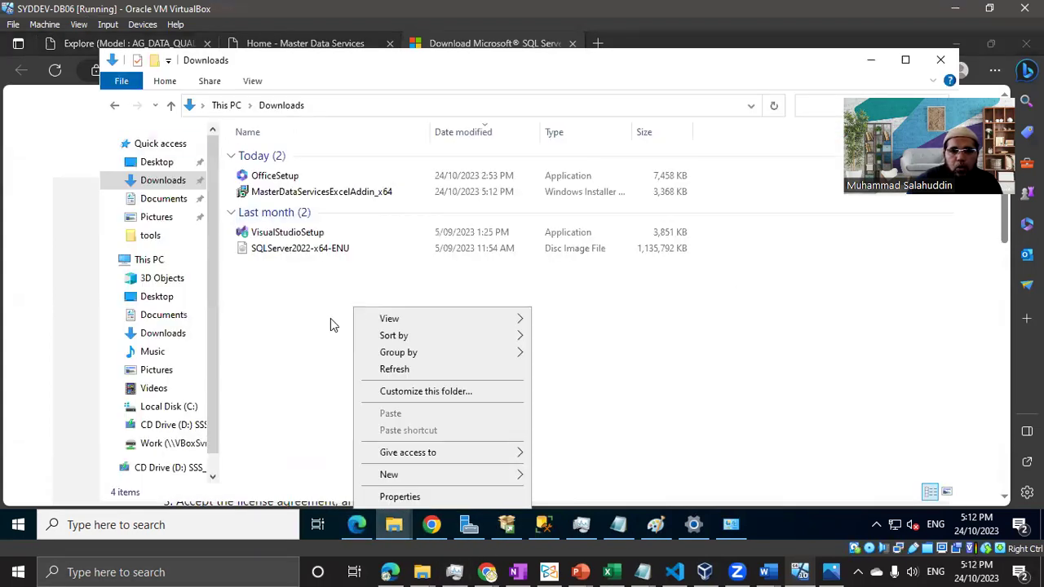
{"action": "left_click", "coordinate": [296, 322]}
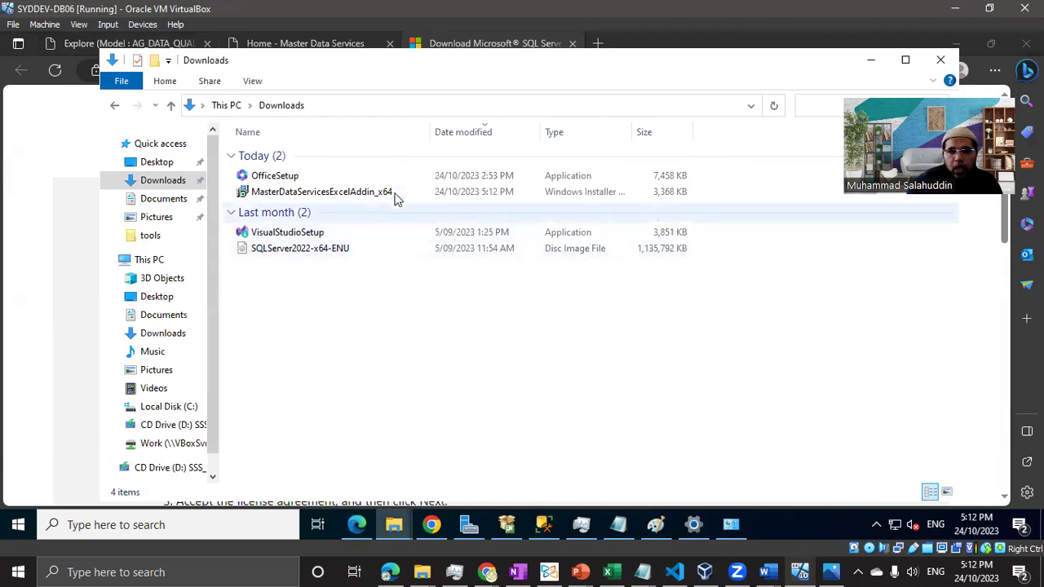
{"action": "left_click", "coordinate": [343, 196]}
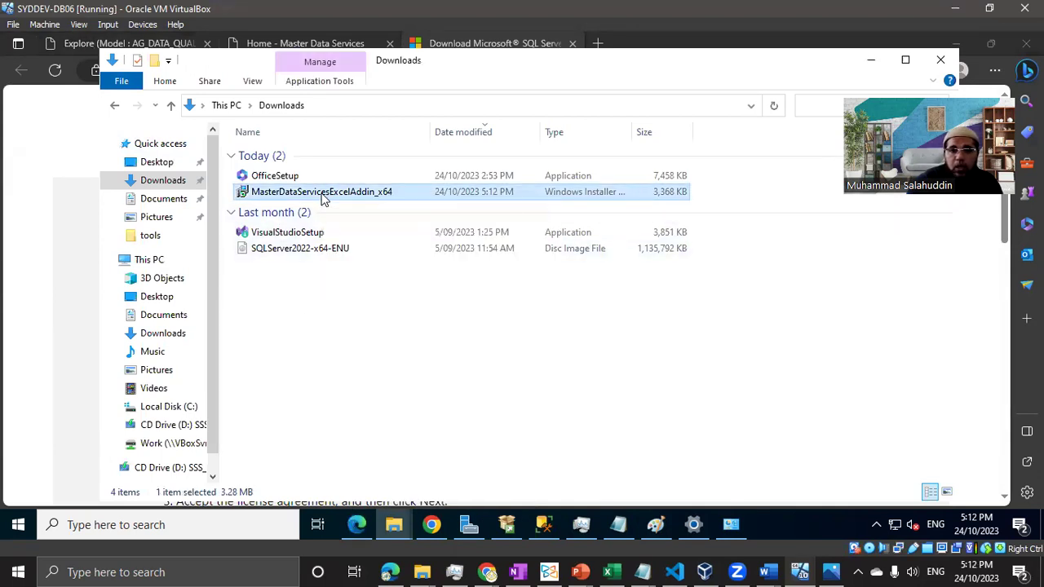
{"action": "right_click", "coordinate": [322, 198]}
{"action": "left_click", "coordinate": [486, 201]}
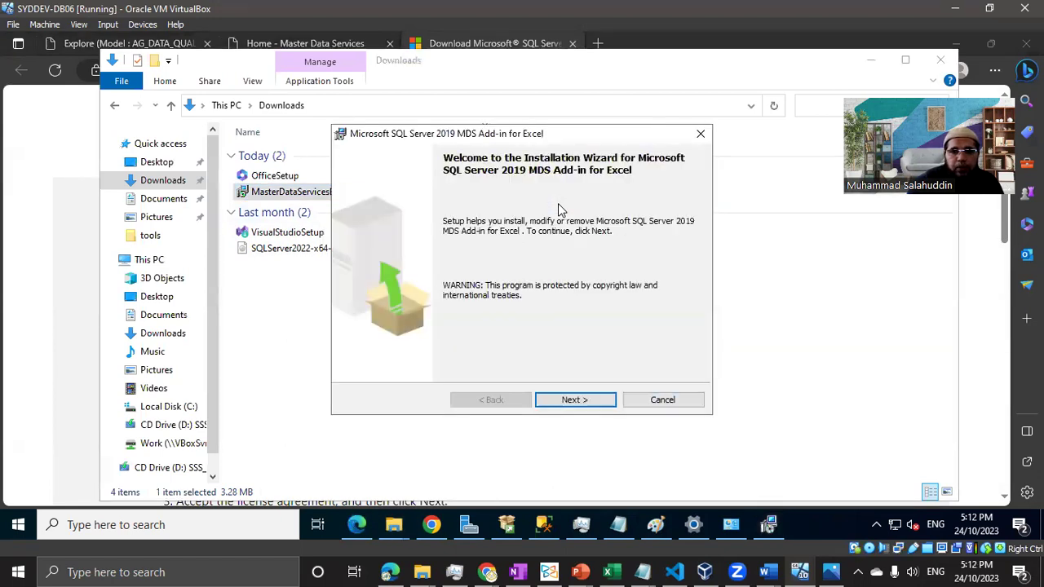
- Accept the license terms in the MDS Add-in for Excel wizard and proceed to the ready-to-install page
{"action": "left_click", "coordinate": [573, 399]}
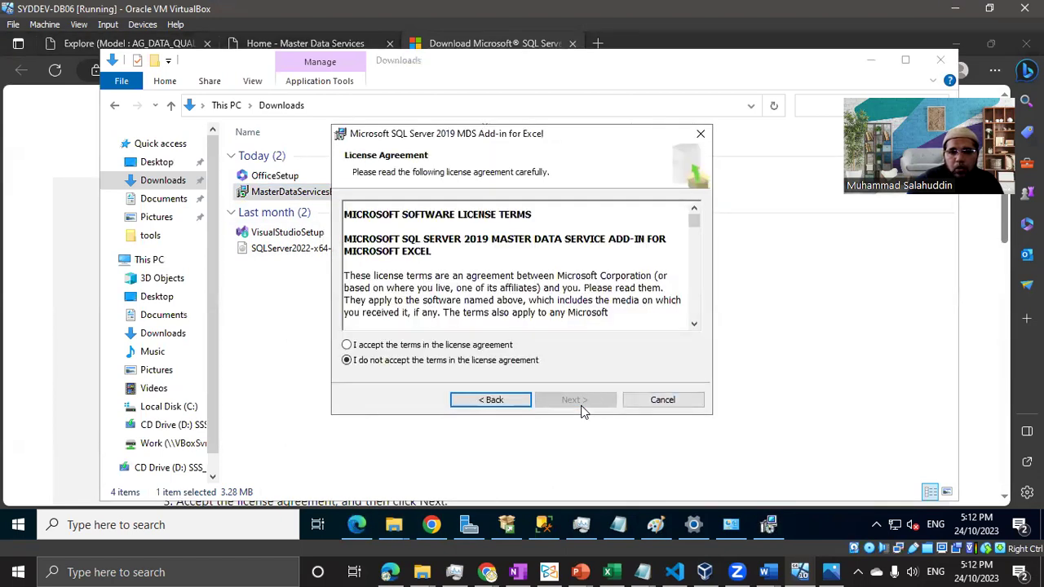
{"action": "left_click", "coordinate": [456, 345]}
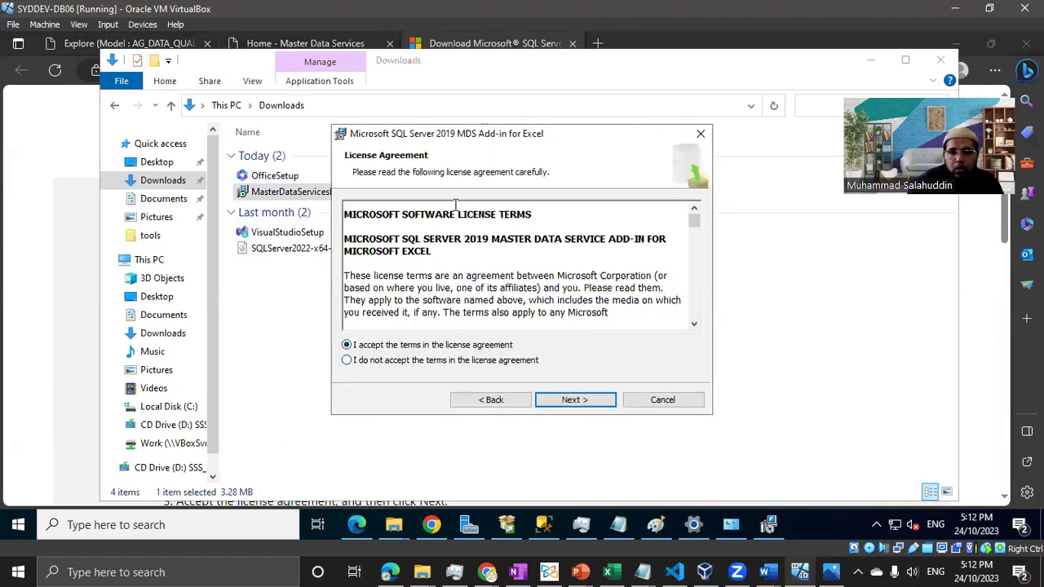
{"action": "left_click", "coordinate": [594, 404]}
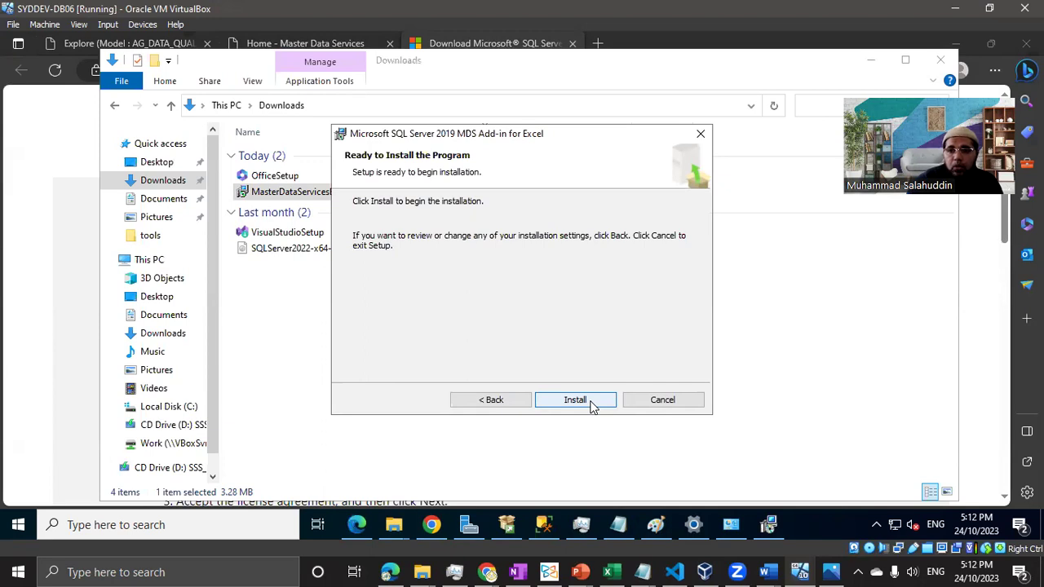
- Check that Excel is among the installed programs and try to install the SQL Server 2019 MDS Add-in for Excel
{"action": "left_click", "coordinate": [18, 525]}
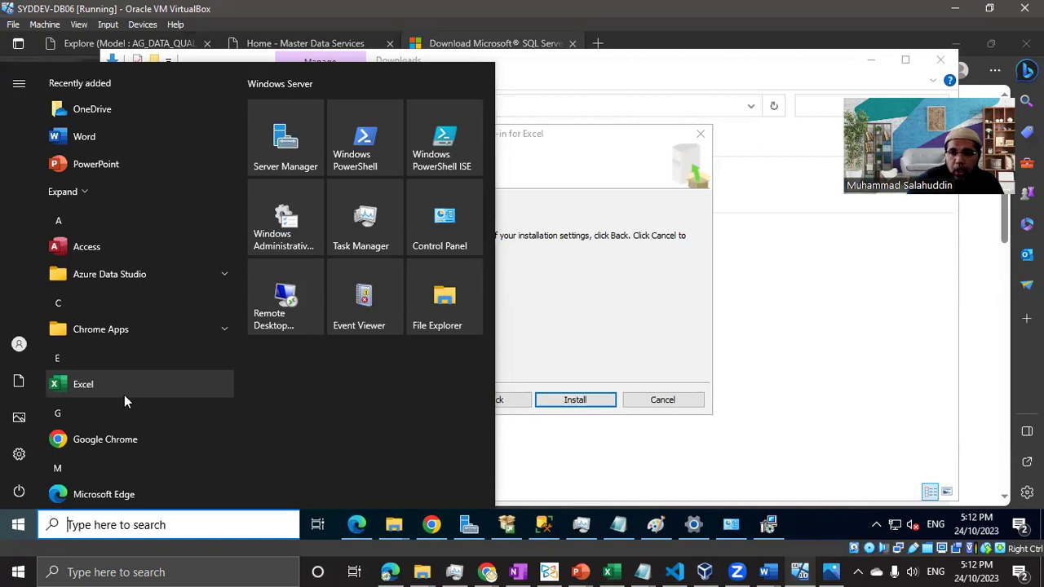
{"action": "left_click", "coordinate": [580, 175]}
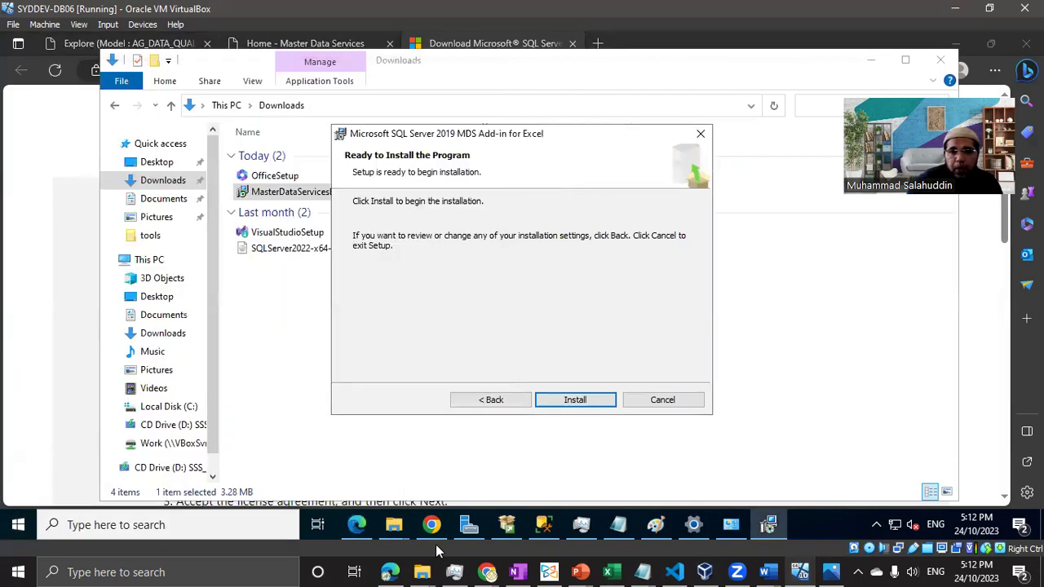
{"action": "left_click", "coordinate": [583, 405]}
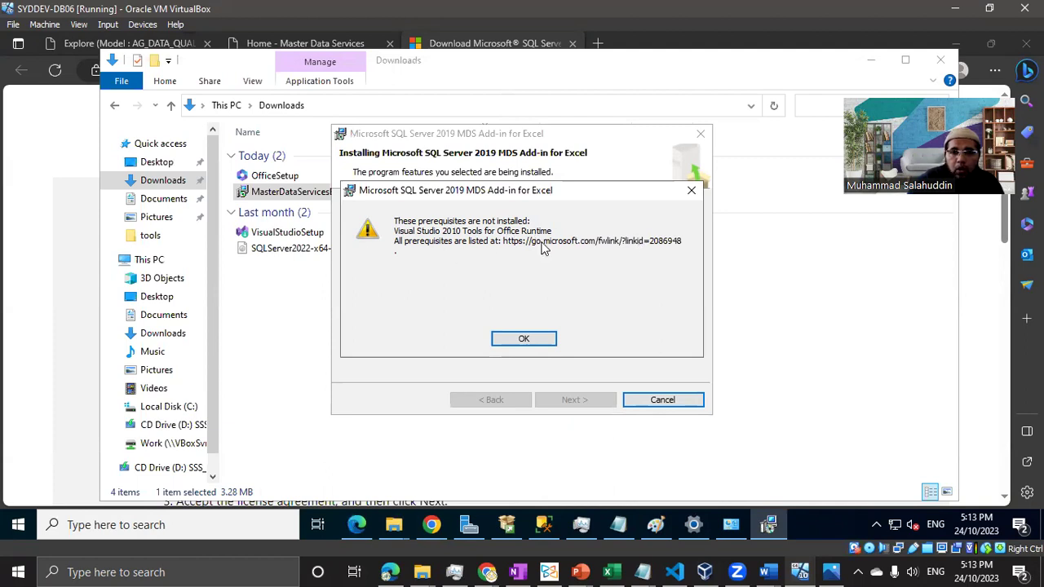
{"action": "left_click_drag", "start_coordinate": [515, 197], "coordinate": [270, 206]}
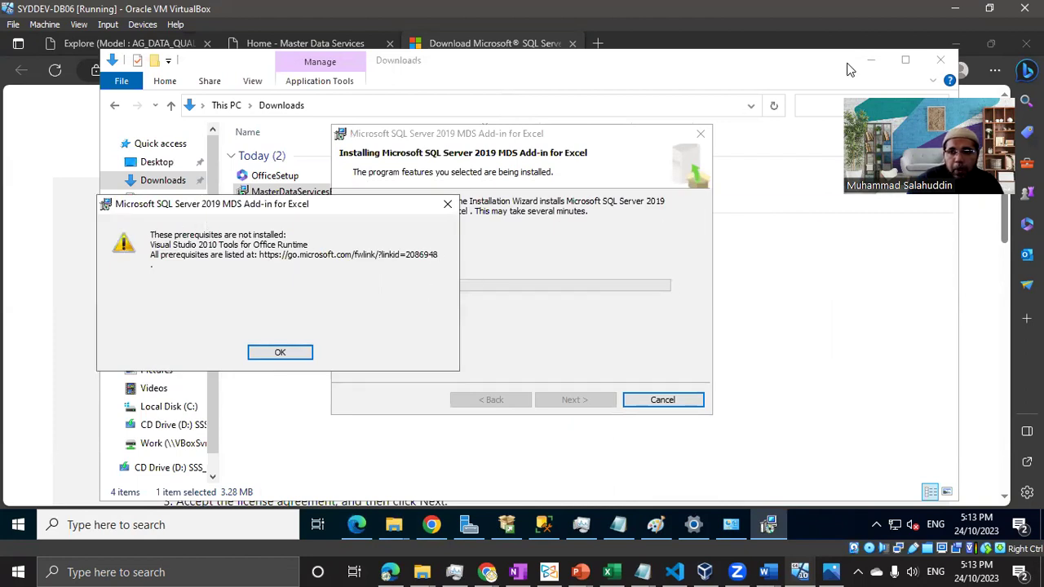
{"action": "key", "text": "Return"}
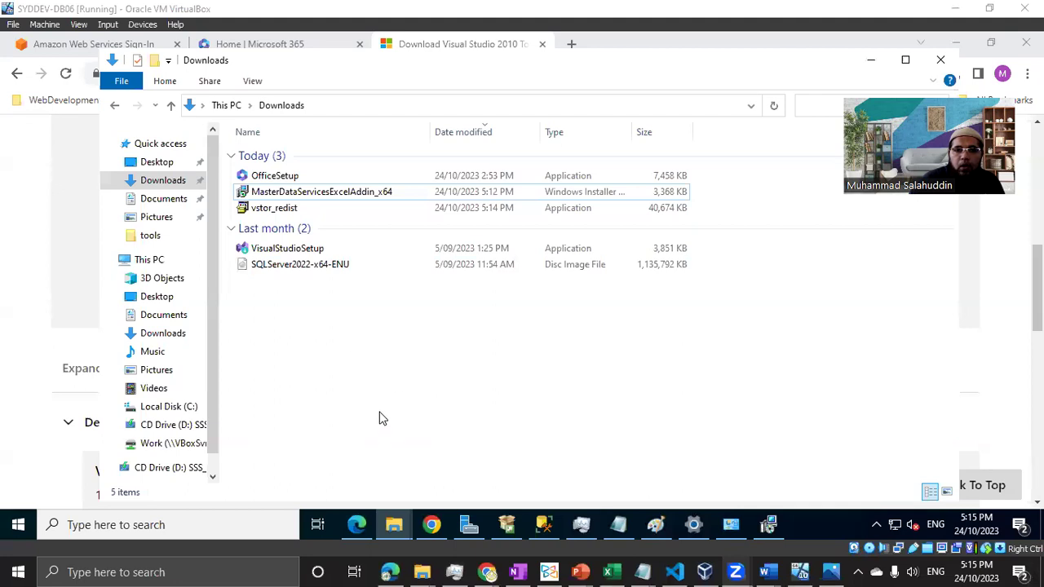
- Replace the Notepad text with the copied web address of the Visual Studio 2010 Tools for Office Runtime download page, followed by two line breaks
{"action": "left_click", "coordinate": [19, 280]}
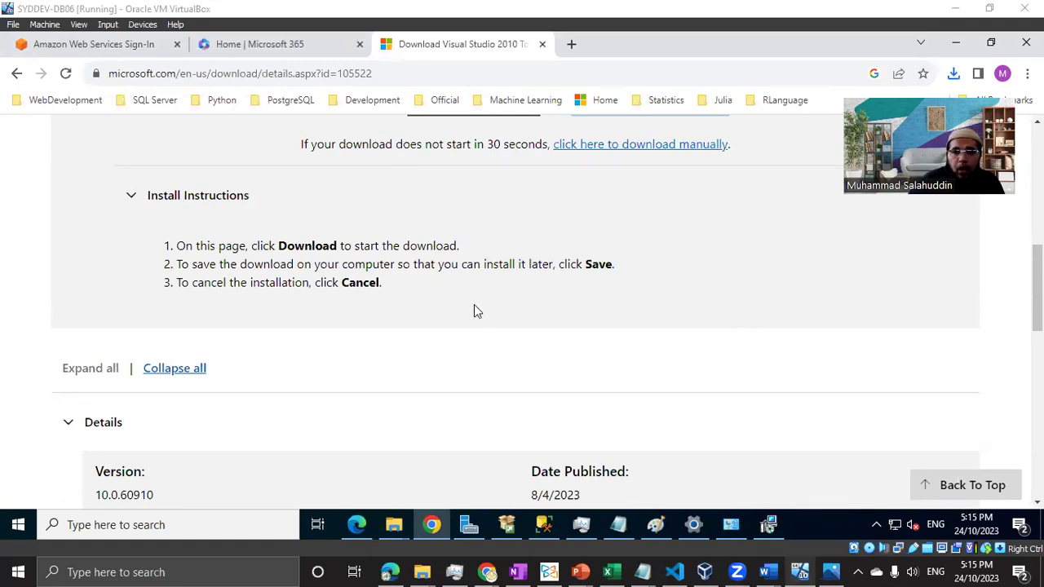
{"action": "scroll", "coordinate": [474, 304], "scroll_direction": "up", "scroll_amount": 3}
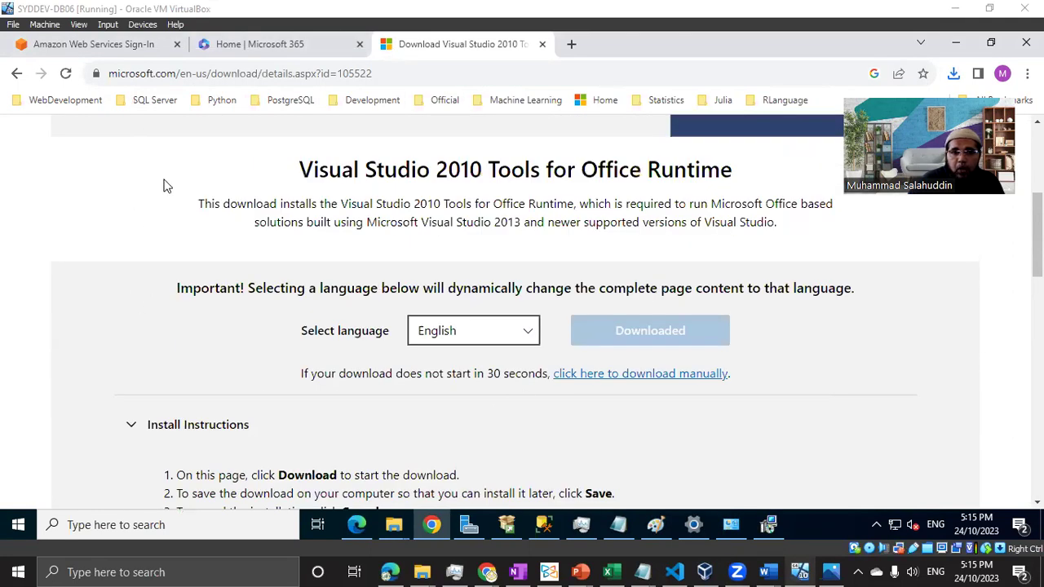
{"action": "left_click", "coordinate": [339, 73]}
{"action": "key", "text": "ctrl+c"}
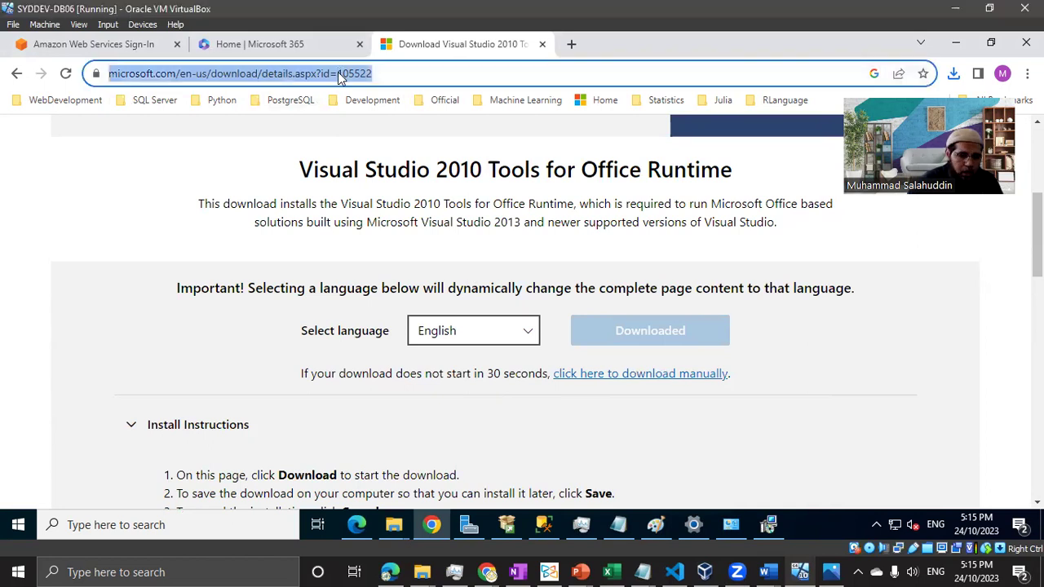
{"action": "left_click", "coordinate": [618, 525]}
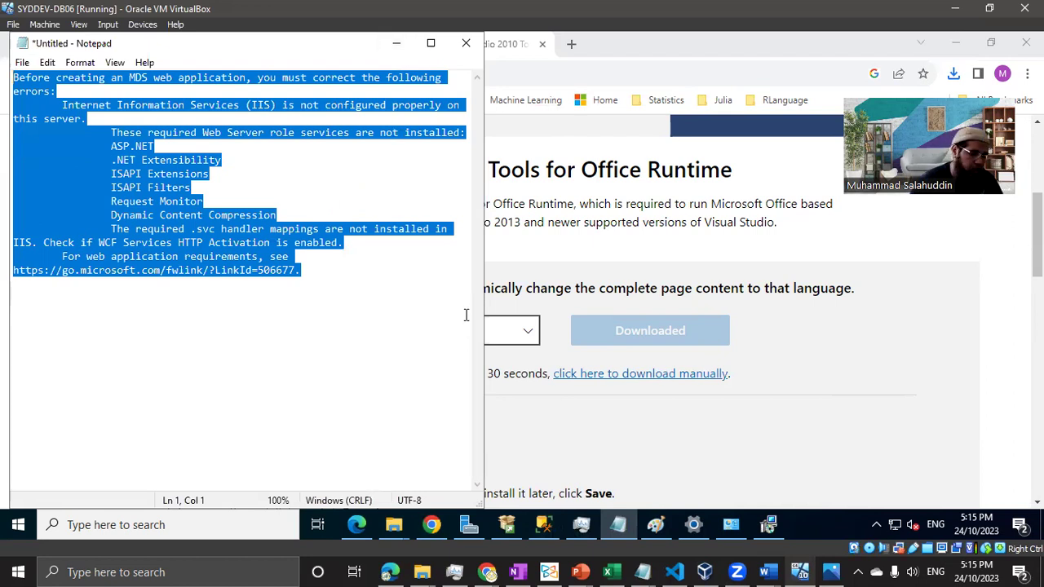
{"action": "key", "text": "ctrl+v"}
{"action": "key", "text": "Return"}
{"action": "key", "text": "Return"}
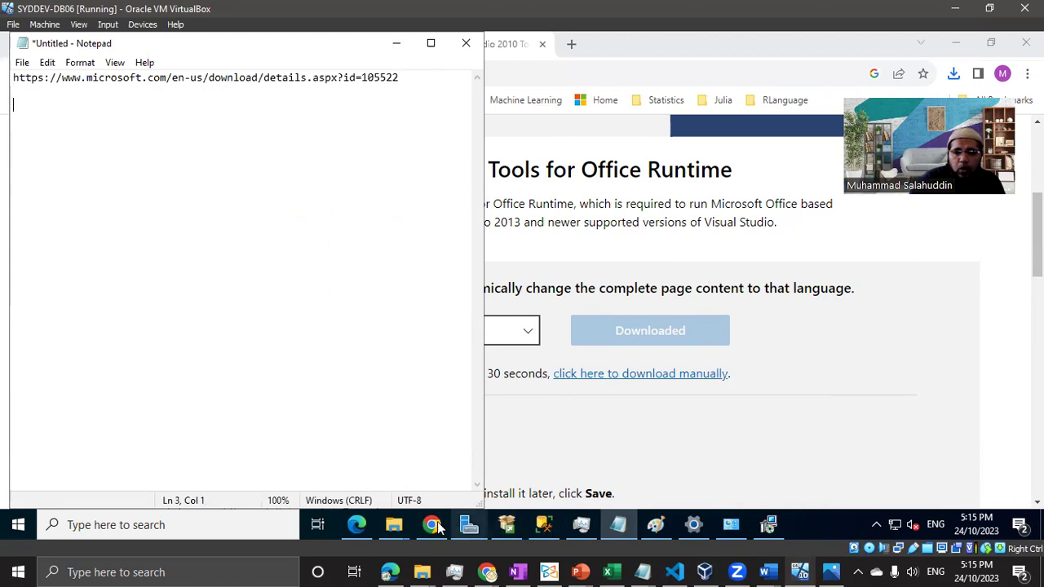
- Dismiss the missing-prerequisites message and exit the MDS Add-in for Excel setup
{"action": "left_click", "coordinate": [394, 525]}
{"action": "left_click", "coordinate": [778, 531]}
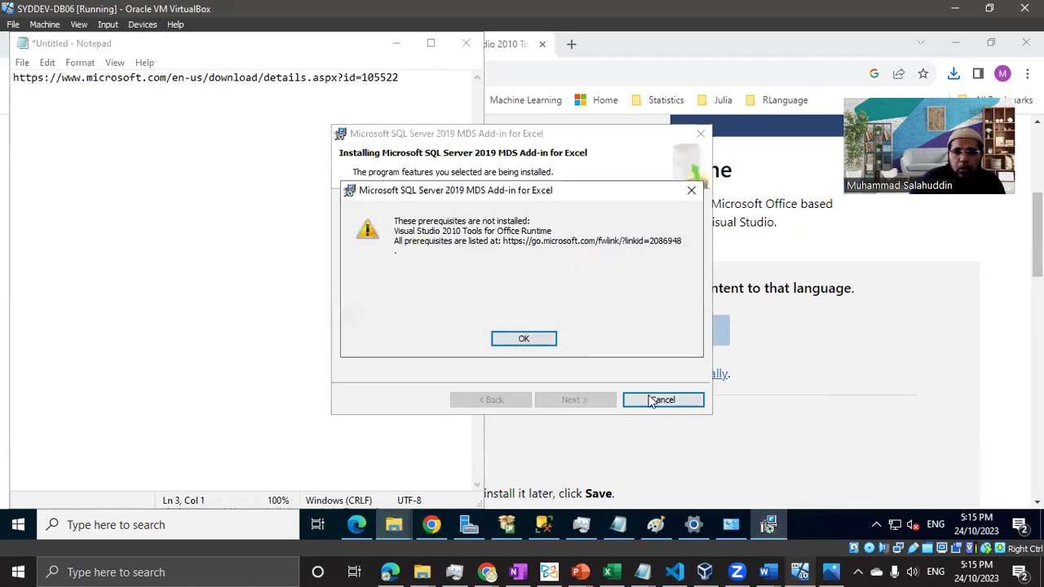
{"action": "left_click", "coordinate": [541, 345]}
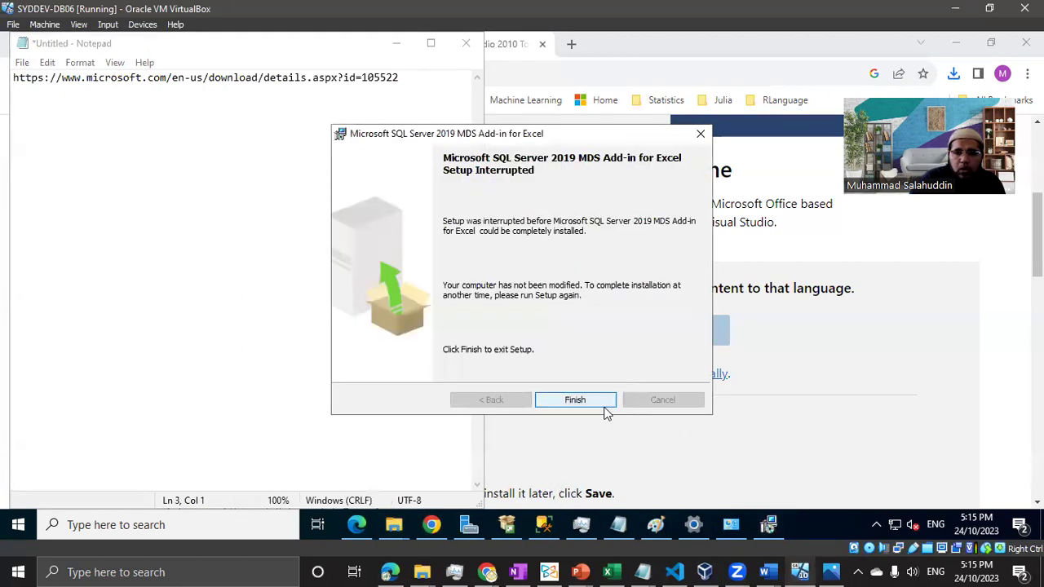
{"action": "left_click", "coordinate": [602, 403]}
- Launch the vstor_redist installer from the Downloads folder and accept its license terms
{"action": "left_click", "coordinate": [396, 526]}
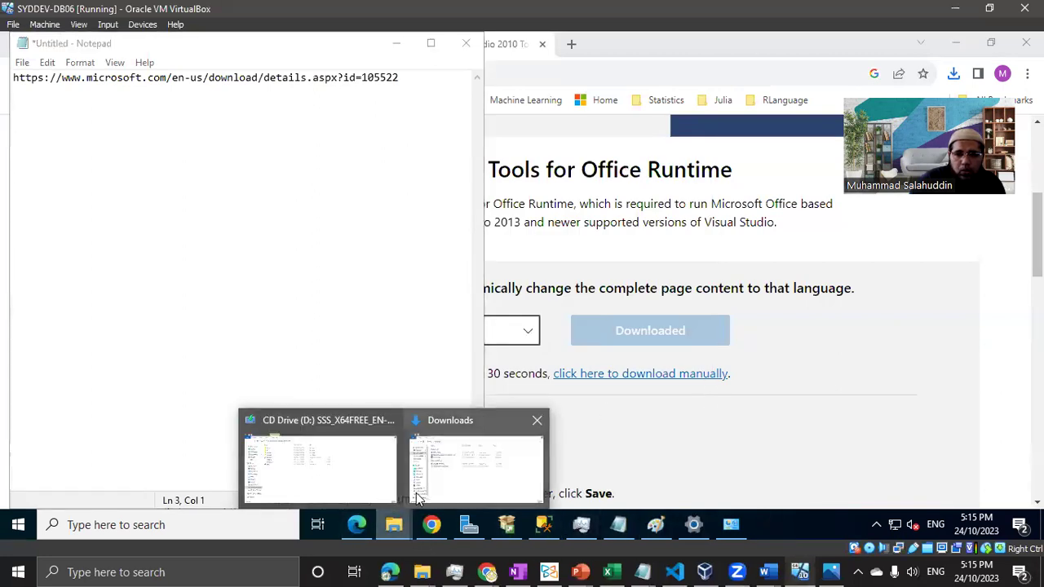
{"action": "left_click", "coordinate": [477, 479]}
{"action": "right_click", "coordinate": [284, 210]}
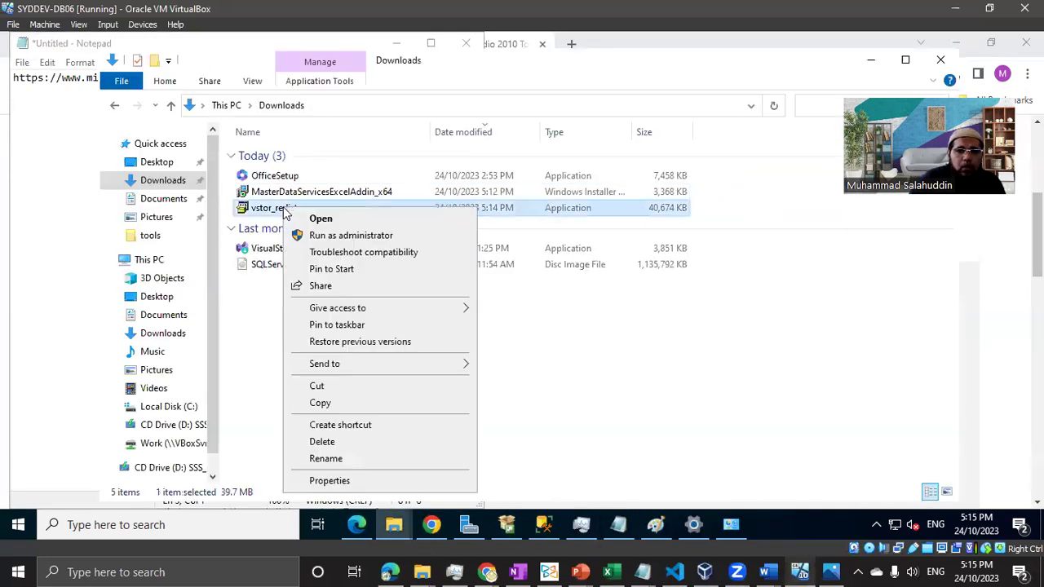
{"action": "left_click", "coordinate": [320, 217]}
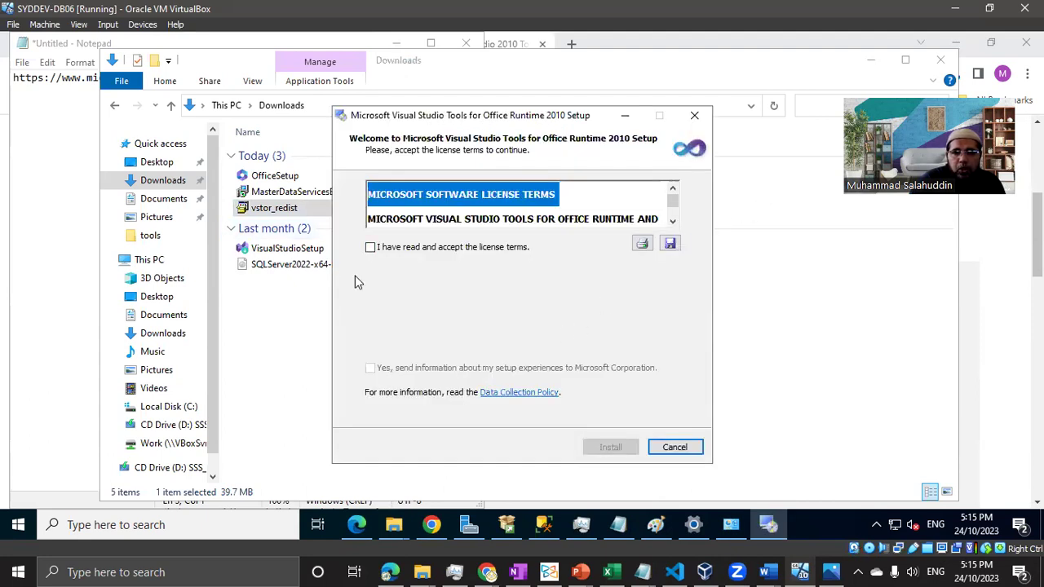
{"action": "left_click", "coordinate": [400, 252]}
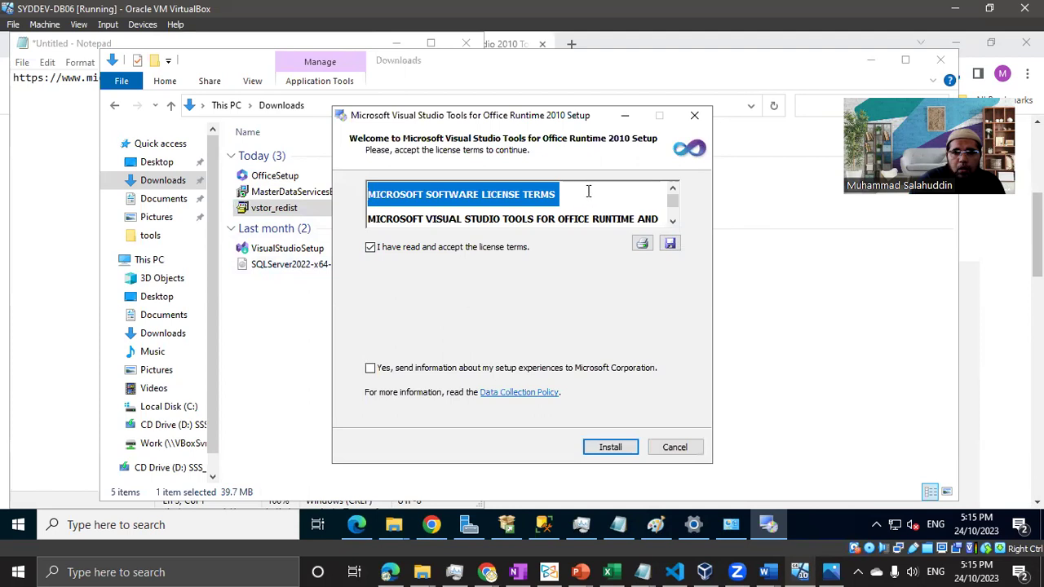
{"action": "scroll", "coordinate": [588, 194], "scroll_direction": "down", "scroll_amount": 15}
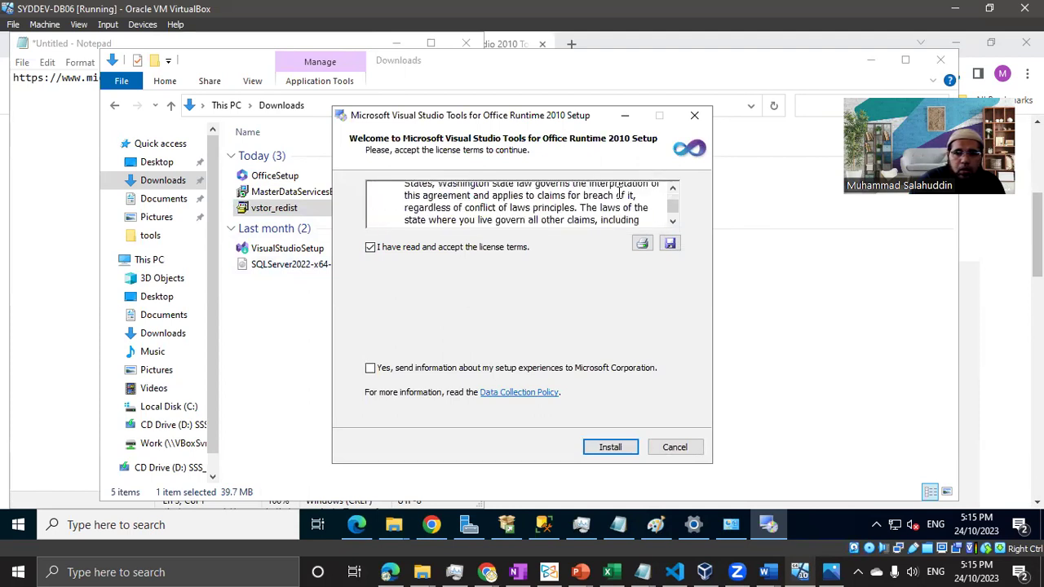
- Install the Visual Studio Tools for Office Runtime 2010 and close its setup once the installation completes
{"action": "scroll", "coordinate": [584, 208], "scroll_direction": "down", "scroll_amount": 2}
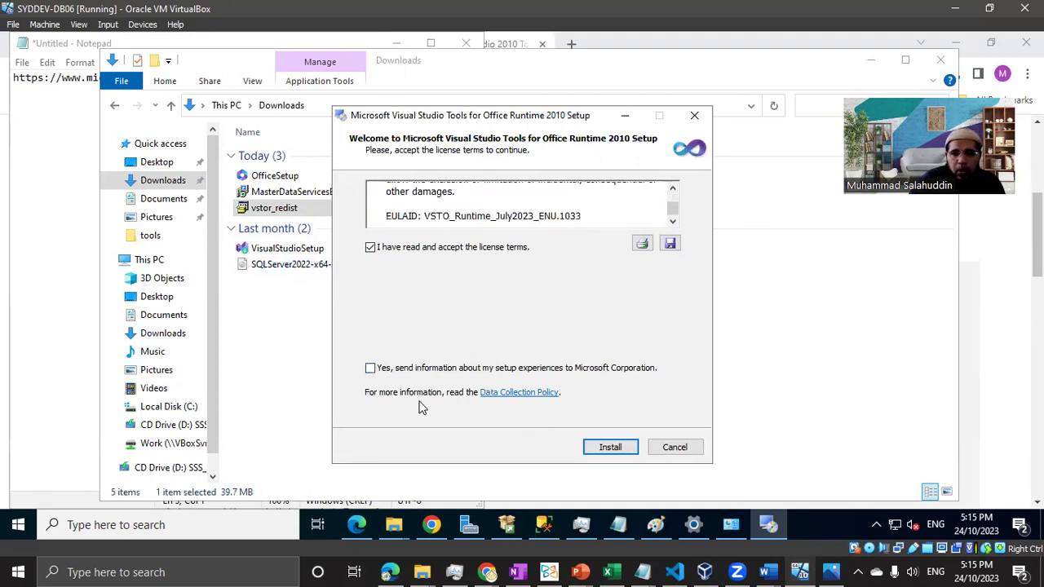
{"action": "left_click", "coordinate": [610, 448]}
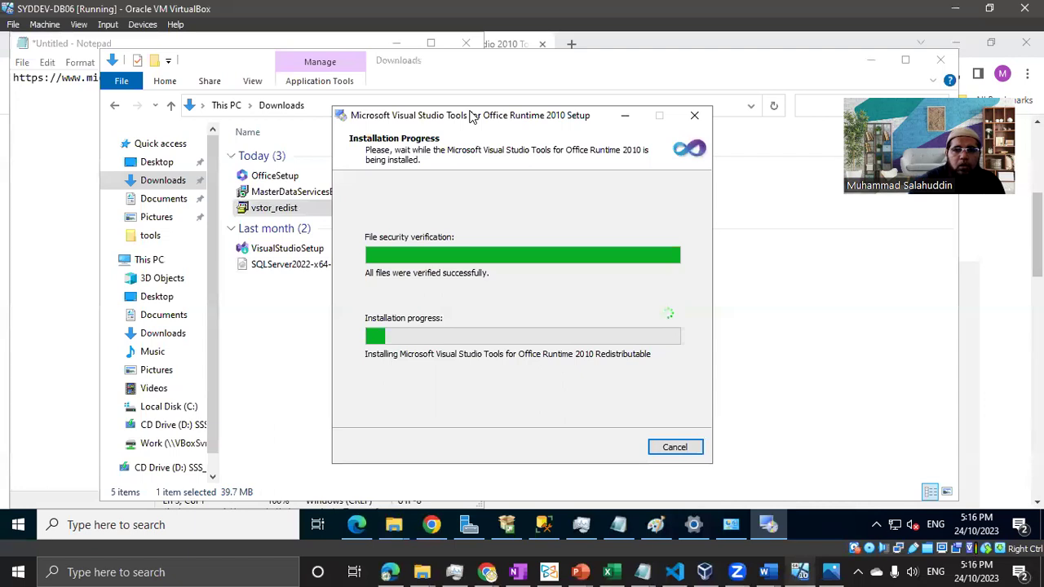
{"action": "left_click_drag", "start_coordinate": [481, 118], "coordinate": [478, 94]}
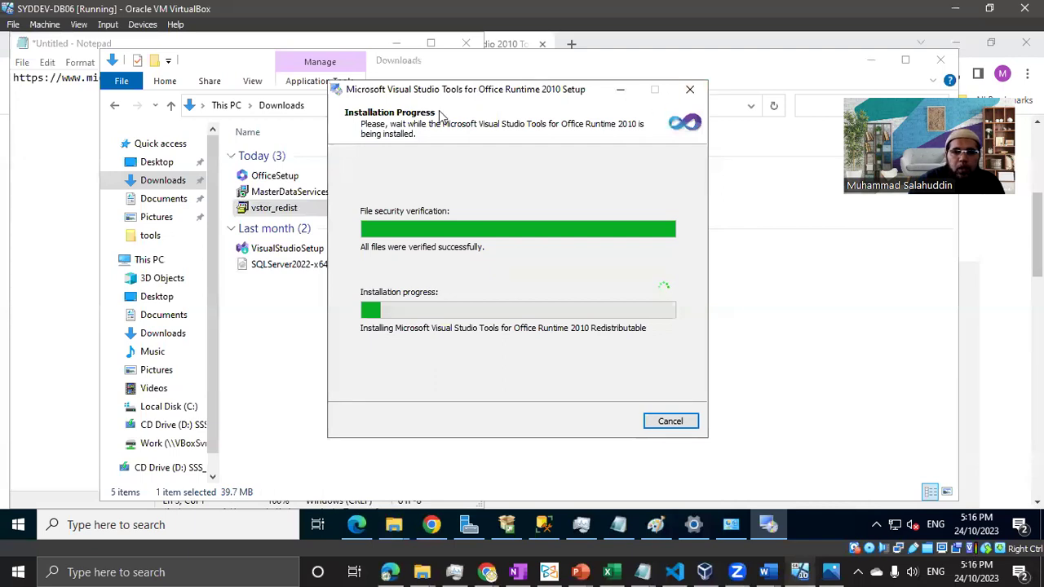
{"action": "left_click", "coordinate": [668, 423]}
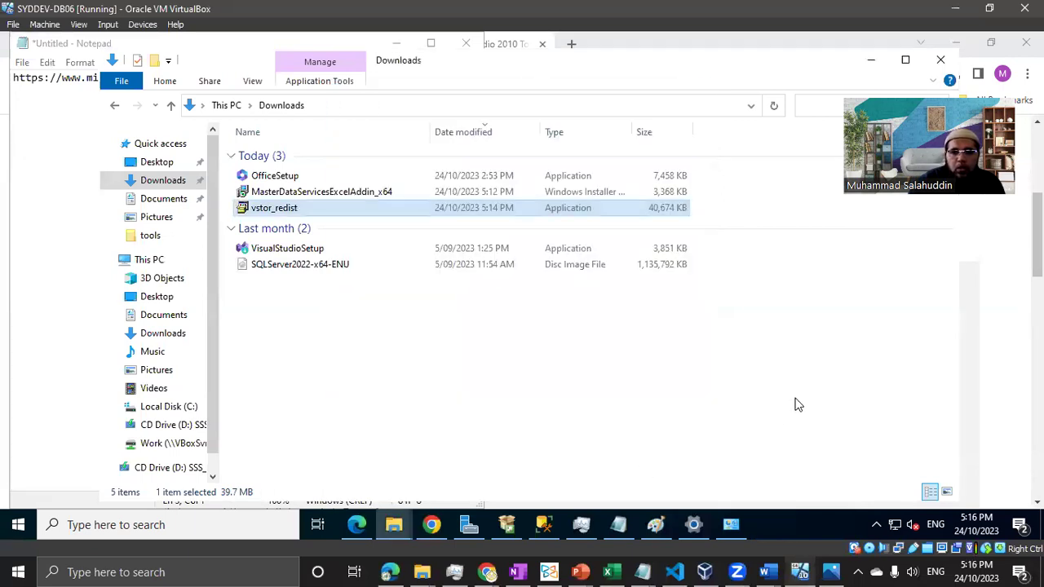
{"action": "left_click", "coordinate": [327, 369]}
- Install MasterDataServicesExcelAddin_x64 from the Downloads folder, accepting its license agreement, and finish the setup wizard
{"action": "left_click", "coordinate": [375, 193]}
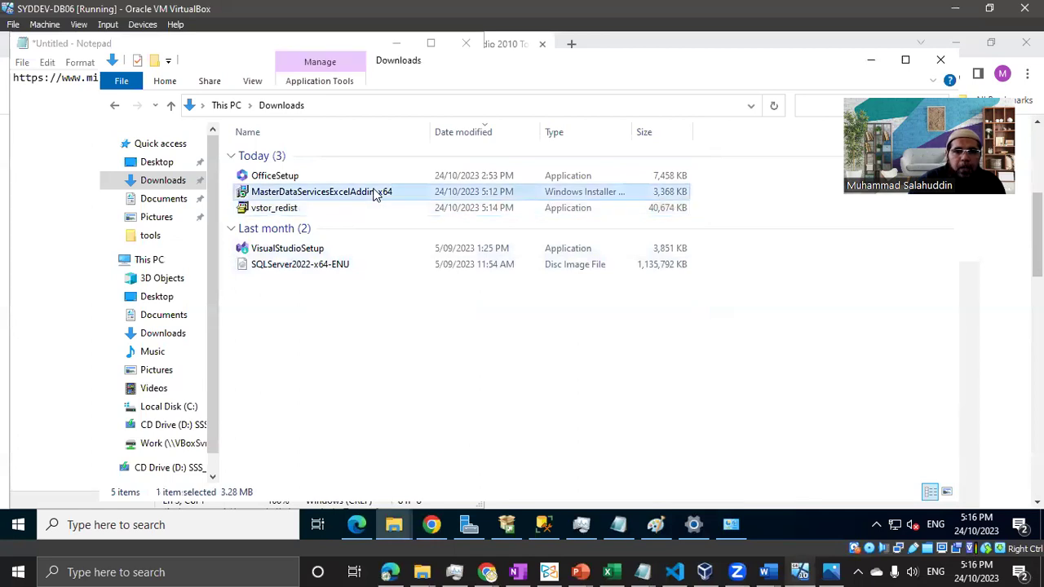
{"action": "right_click", "coordinate": [376, 192]}
{"action": "left_click", "coordinate": [433, 202]}
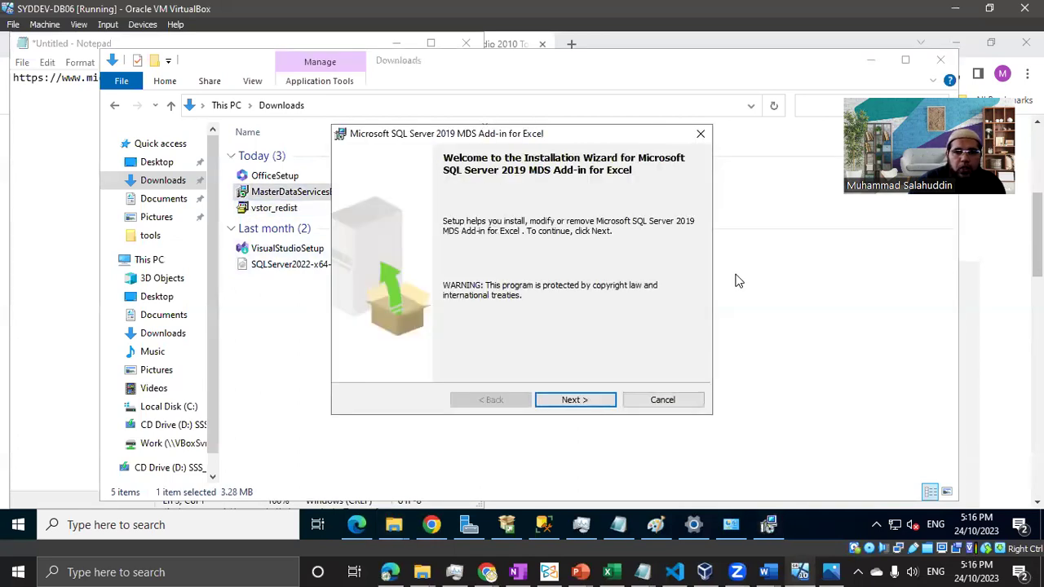
{"action": "left_click", "coordinate": [595, 402]}
{"action": "left_click", "coordinate": [480, 344]}
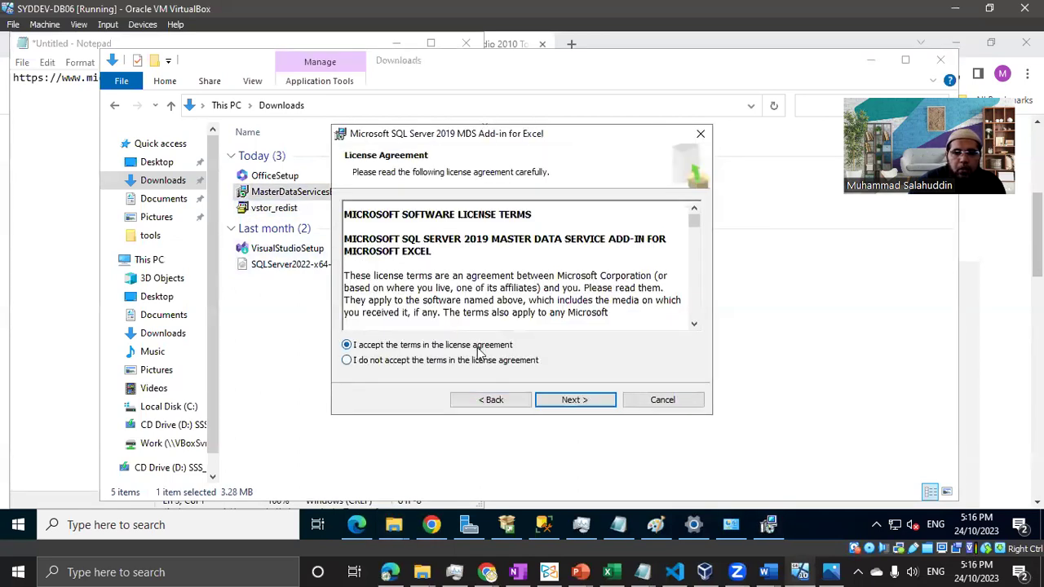
{"action": "left_click", "coordinate": [573, 400]}
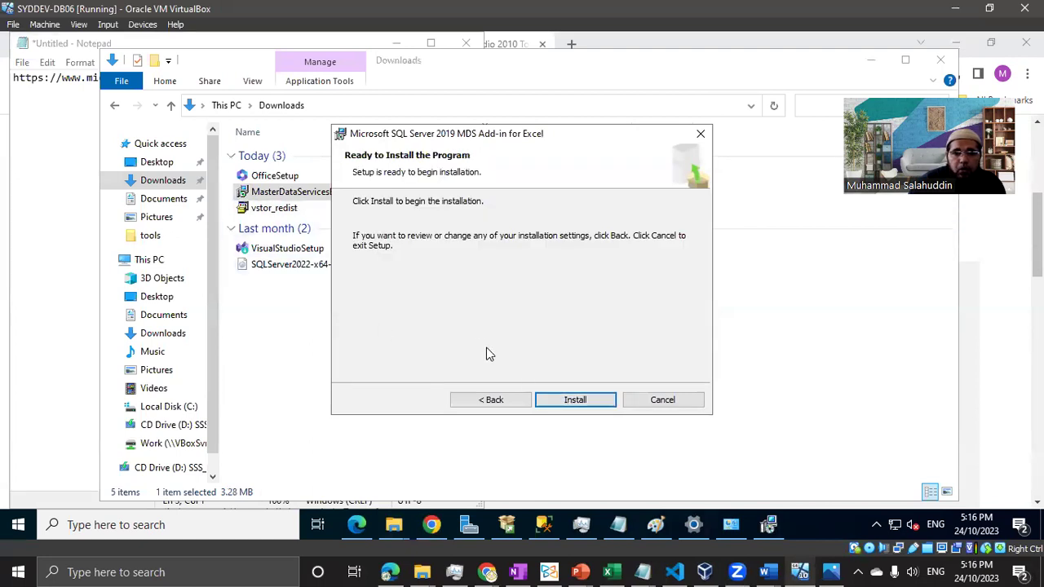
{"action": "left_click", "coordinate": [563, 400]}
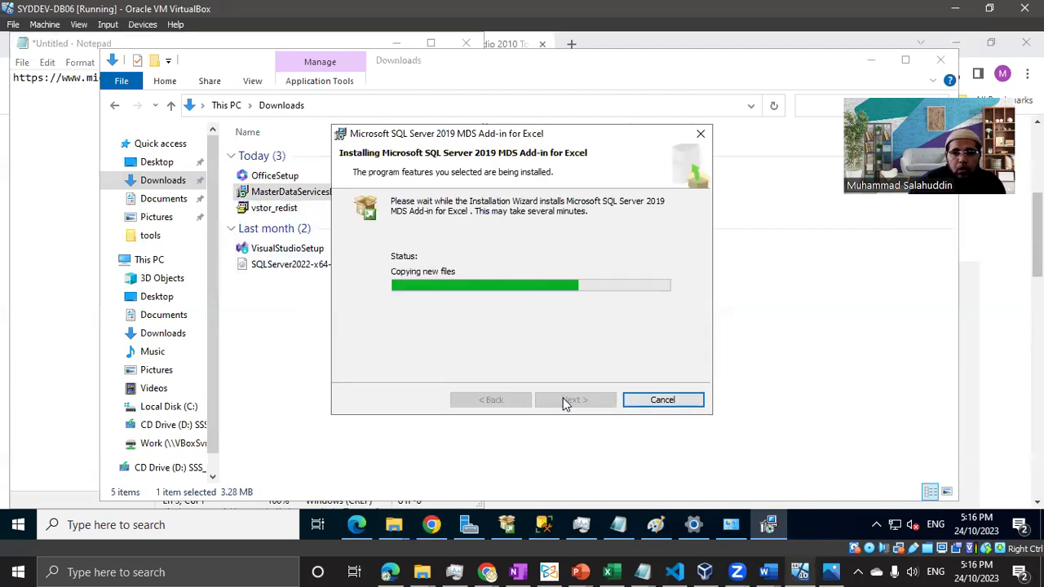
{"action": "left_click", "coordinate": [575, 399]}
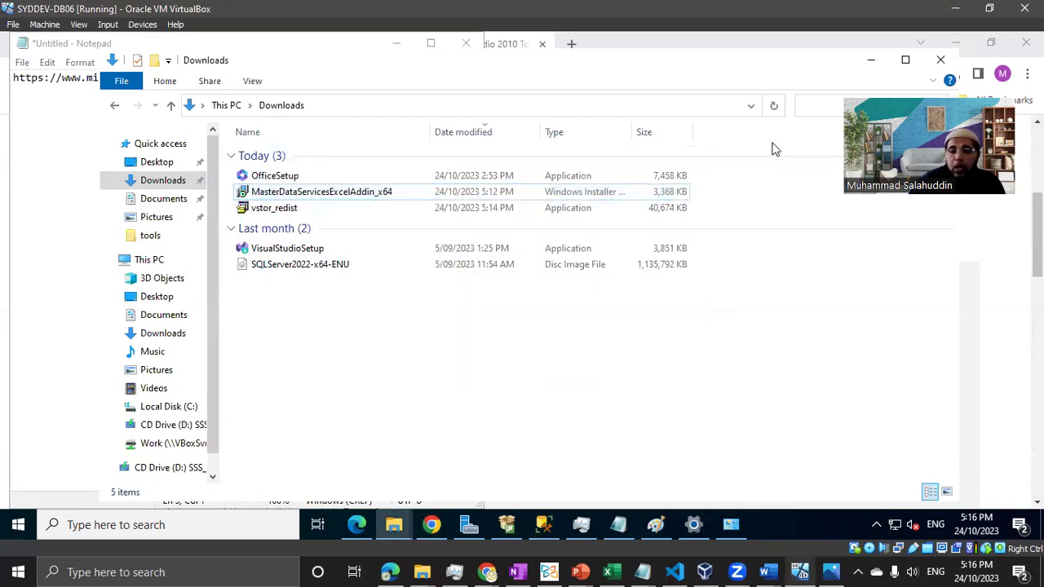
- Launch Excel, create a blank workbook and show the Master Data commands
{"action": "left_click", "coordinate": [18, 525]}
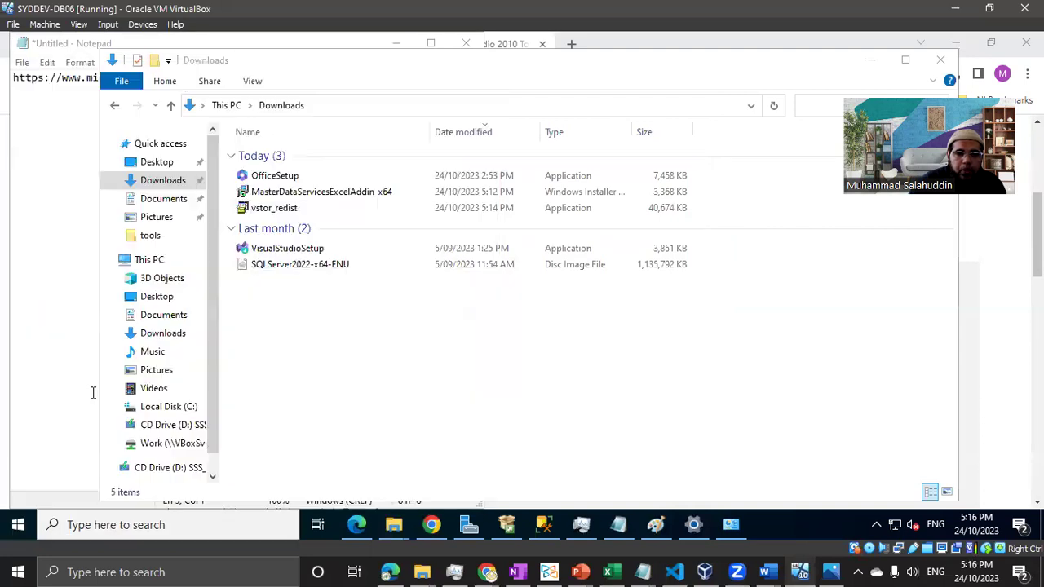
{"action": "left_click", "coordinate": [525, 321]}
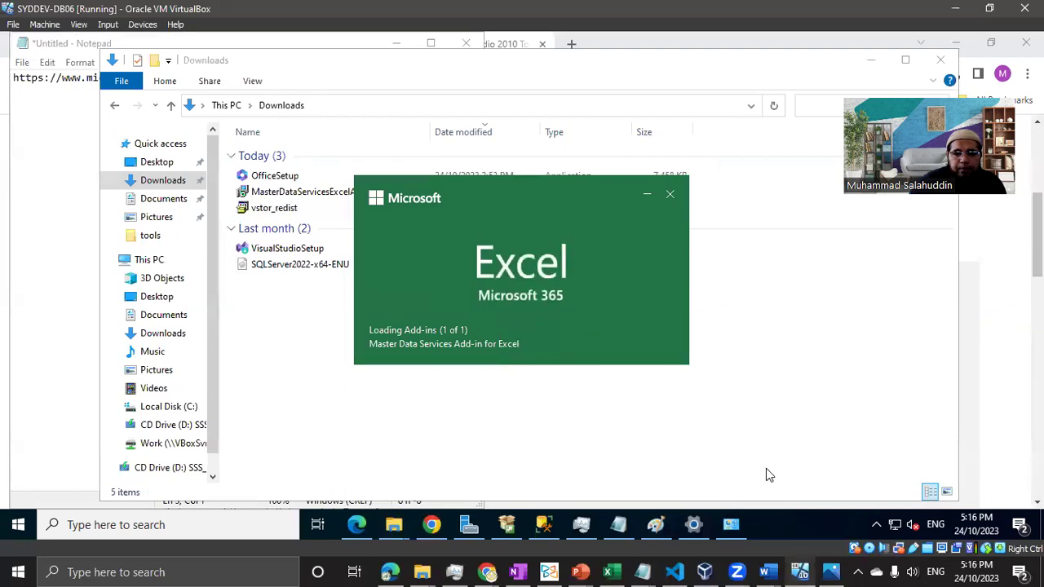
{"action": "mouse_move", "coordinate": [703, 528]}
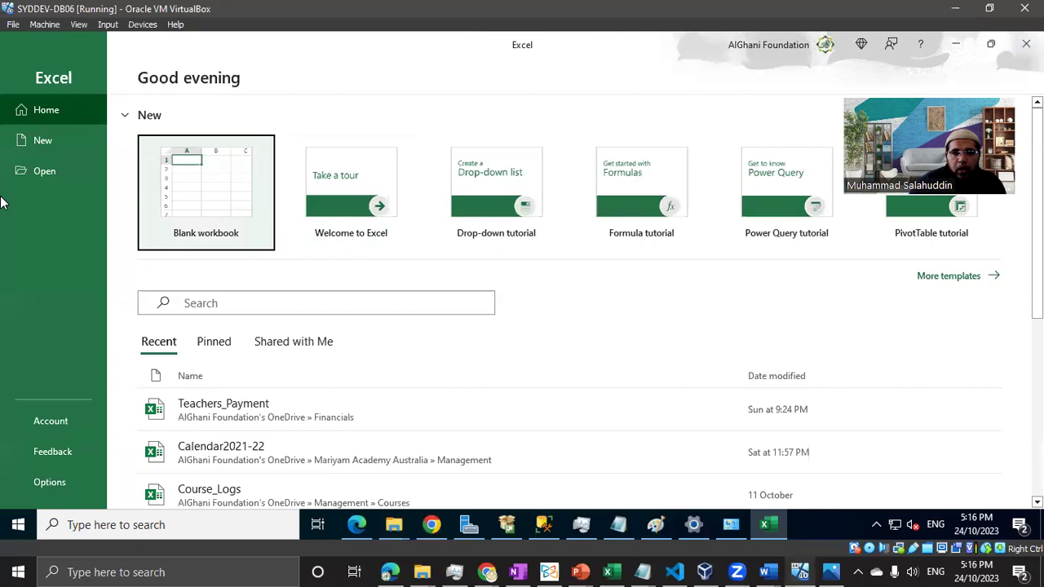
{"action": "left_click", "coordinate": [173, 202]}
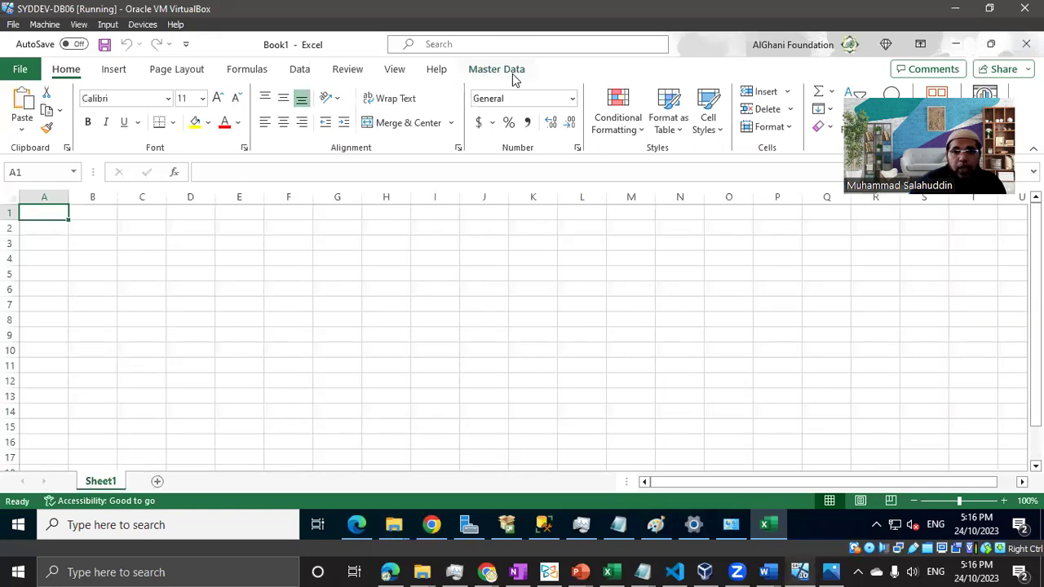
{"action": "left_click", "coordinate": [513, 73]}
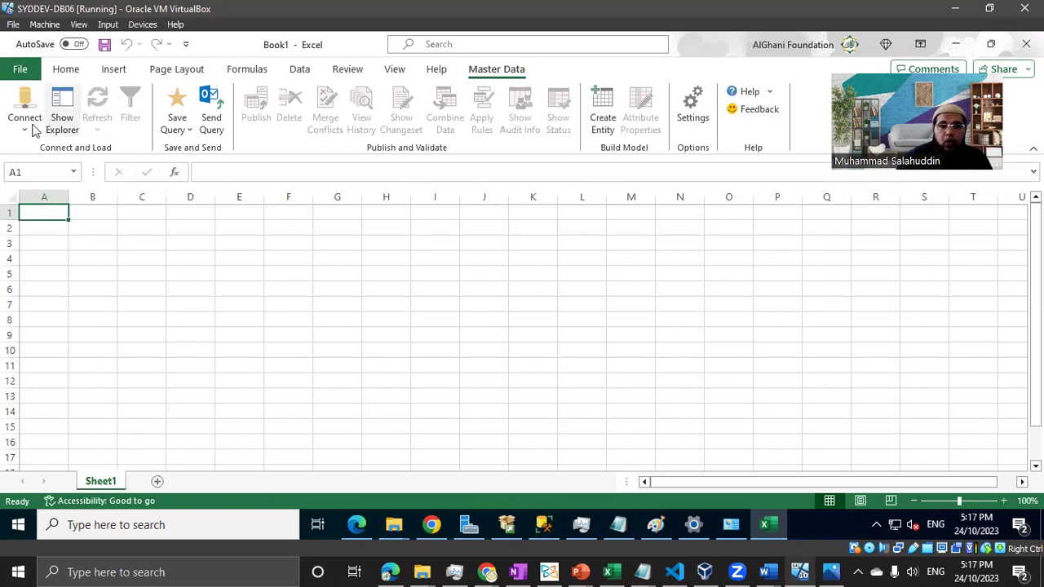
- Switch to Edge, copy the Master Data Services home page address syddev-db06/MDS/ and open the site's Explorer
{"action": "left_click", "coordinate": [356, 524]}
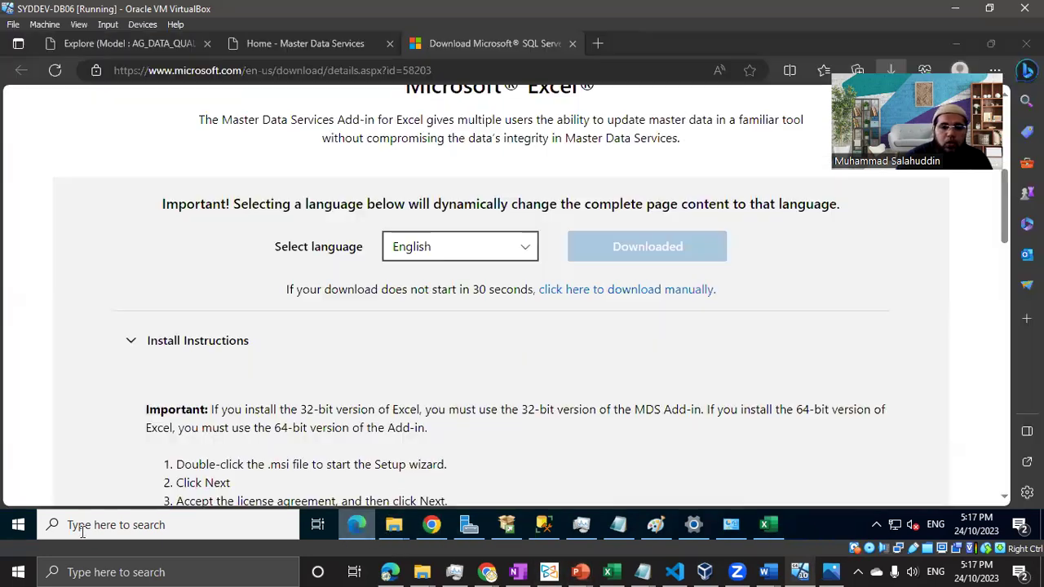
{"action": "left_click", "coordinate": [286, 47]}
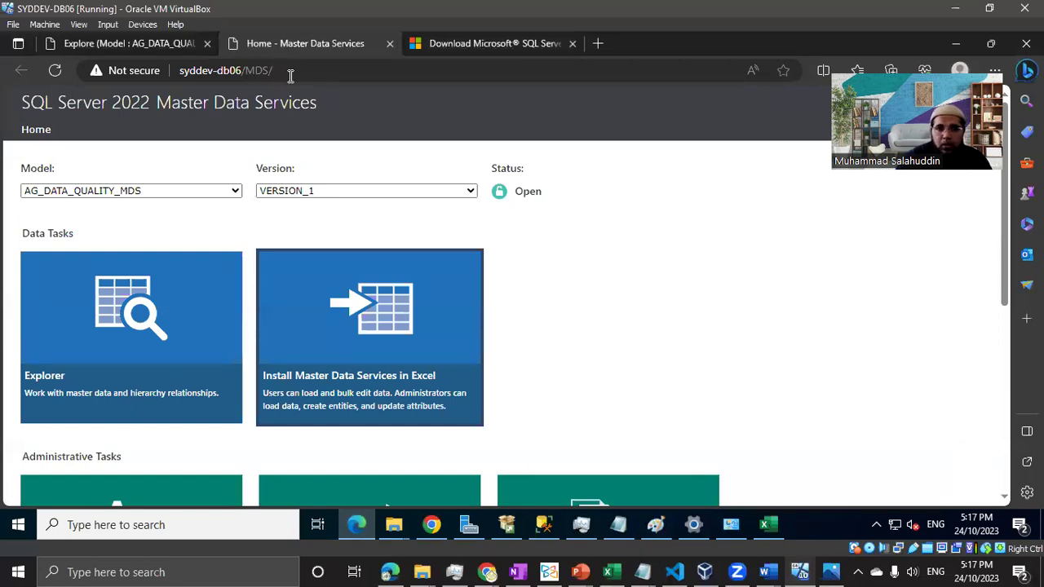
{"action": "left_click", "coordinate": [132, 341]}
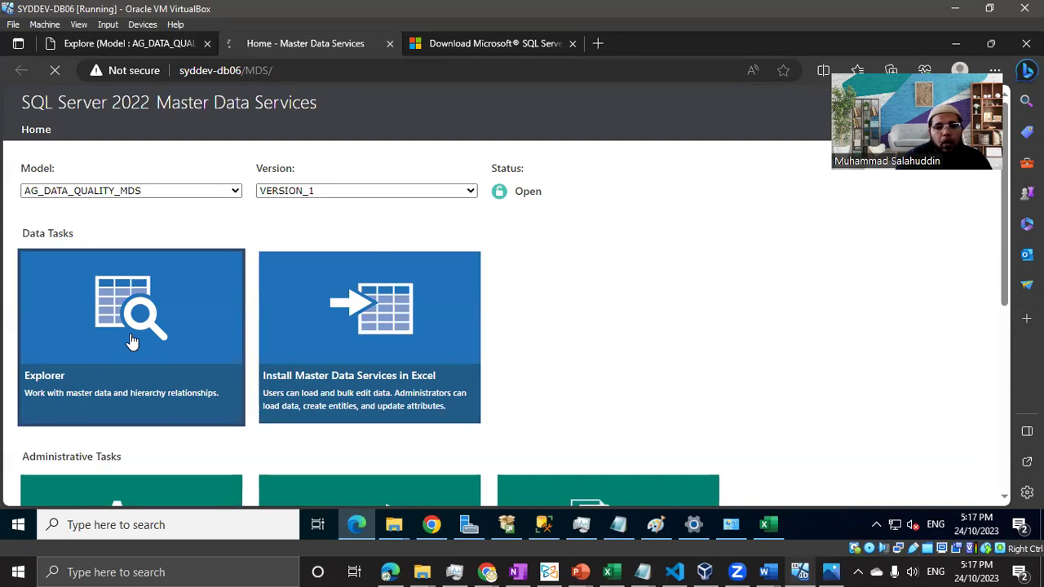
{"action": "left_click", "coordinate": [304, 74]}
{"action": "key", "text": "ctrl+c"}
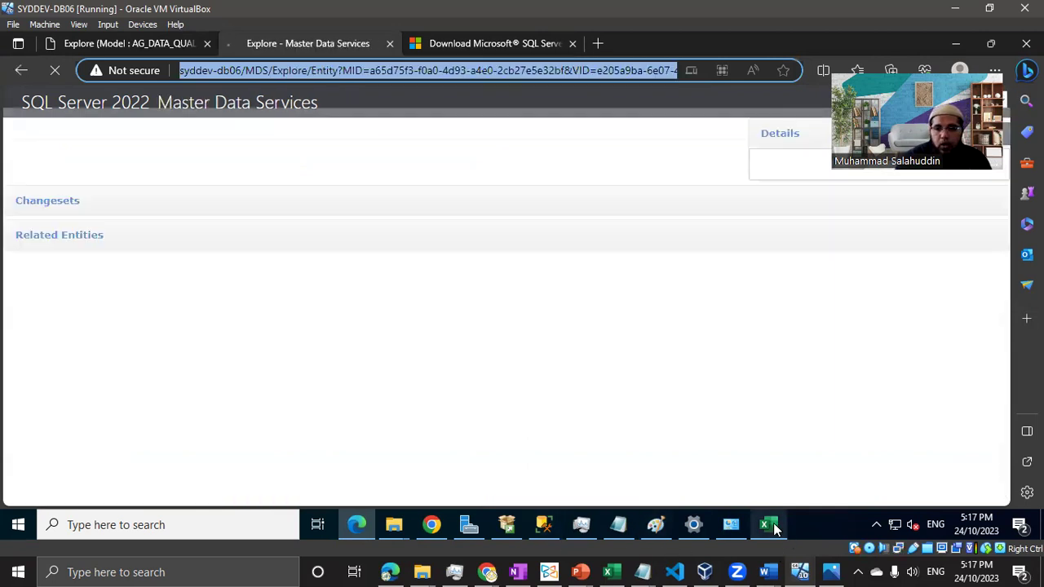
{"action": "left_click", "coordinate": [768, 524]}
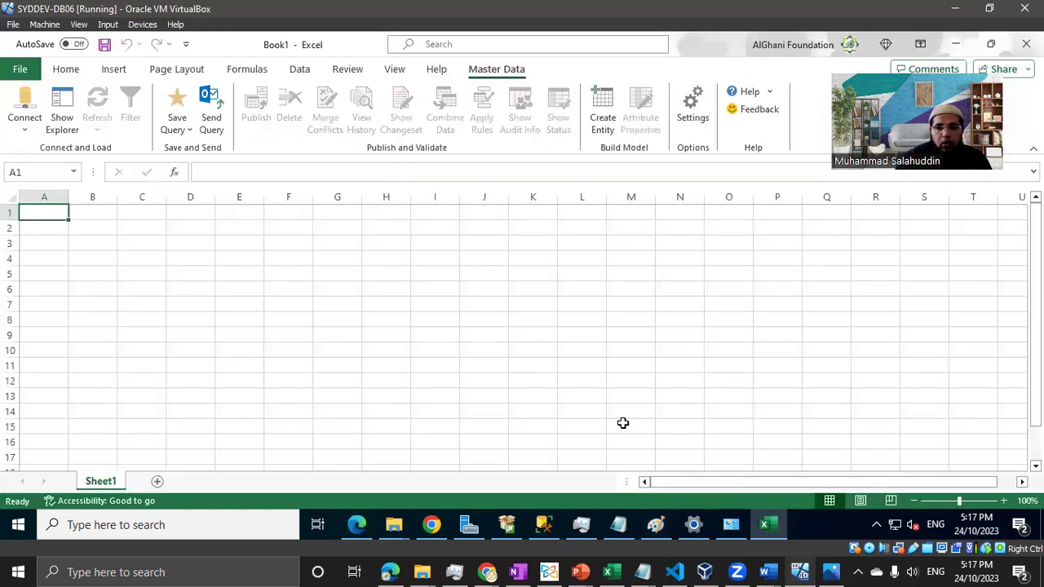
{"action": "left_click", "coordinate": [25, 123]}
{"action": "left_click", "coordinate": [49, 150]}
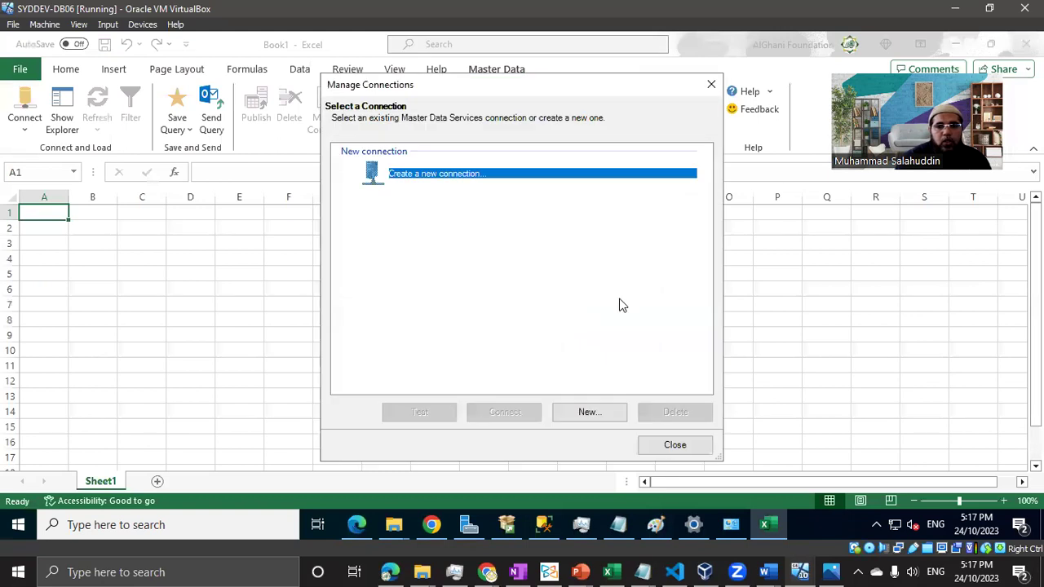
{"action": "left_click", "coordinate": [589, 413]}
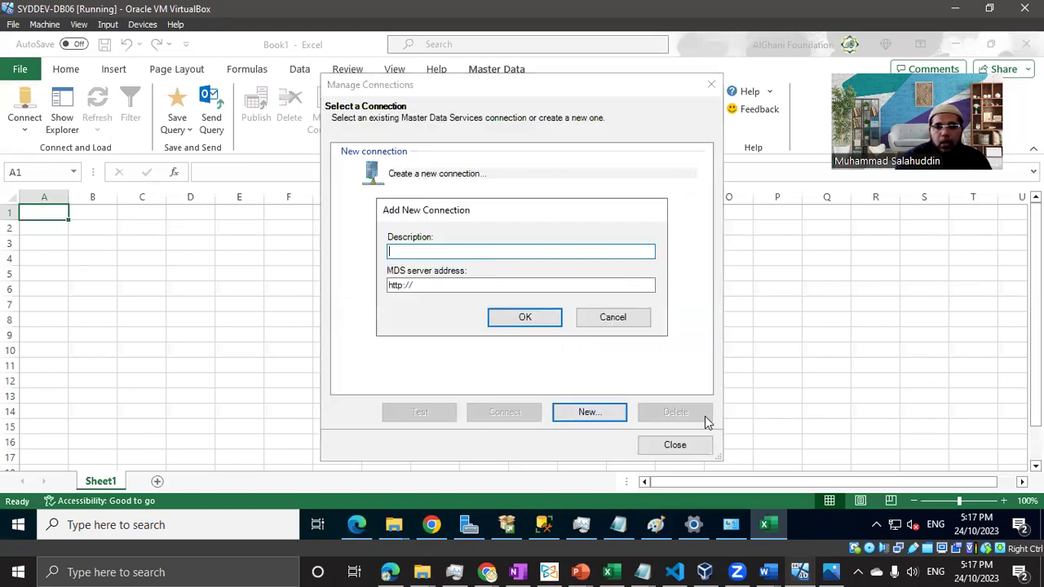
{"action": "key", "text": "Tab"}
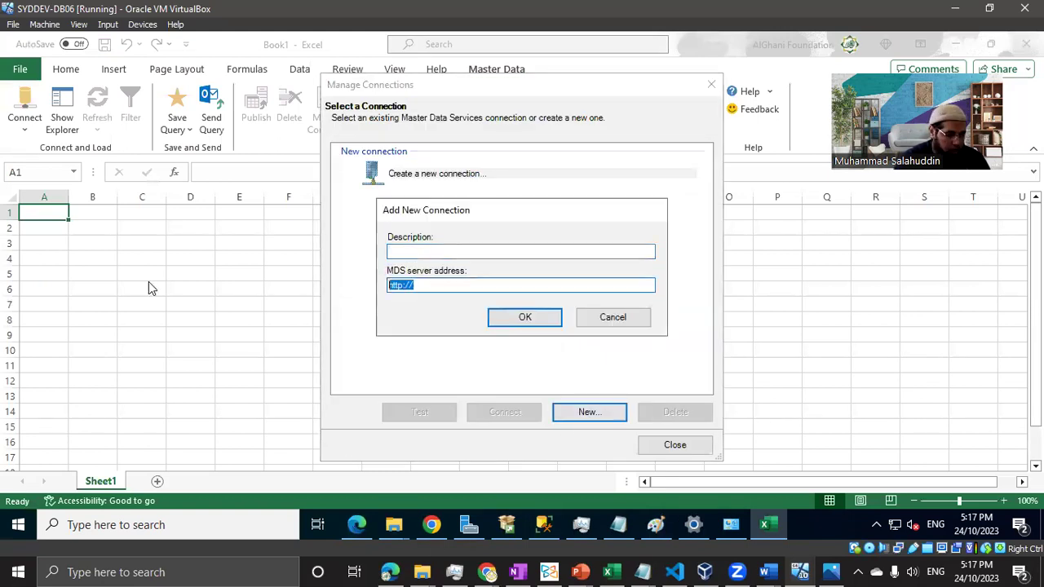
{"action": "key", "text": "ctrl+v"}
{"action": "left_click", "coordinate": [410, 252]}
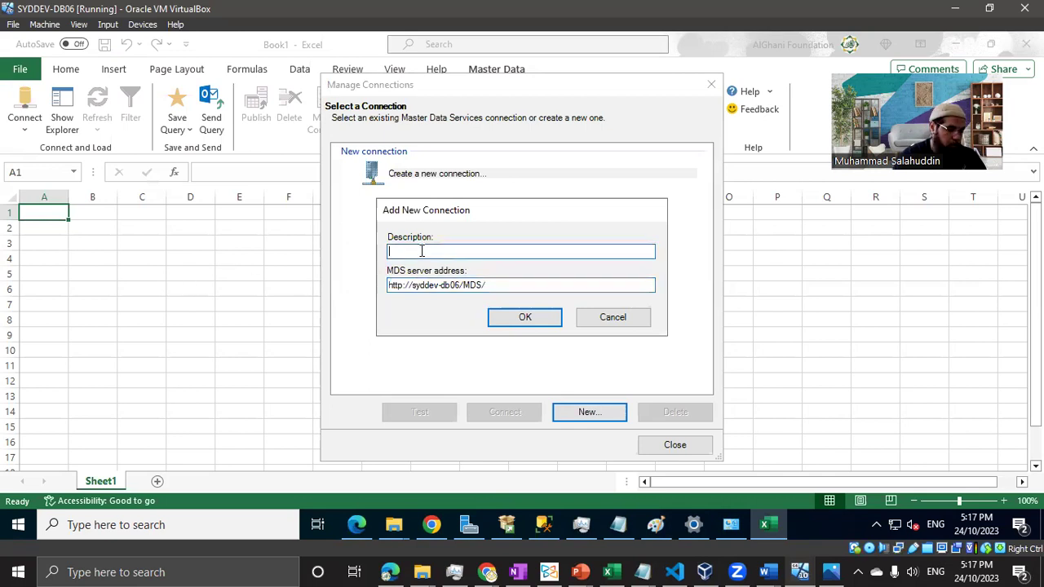
{"action": "type", "text": "Development"}
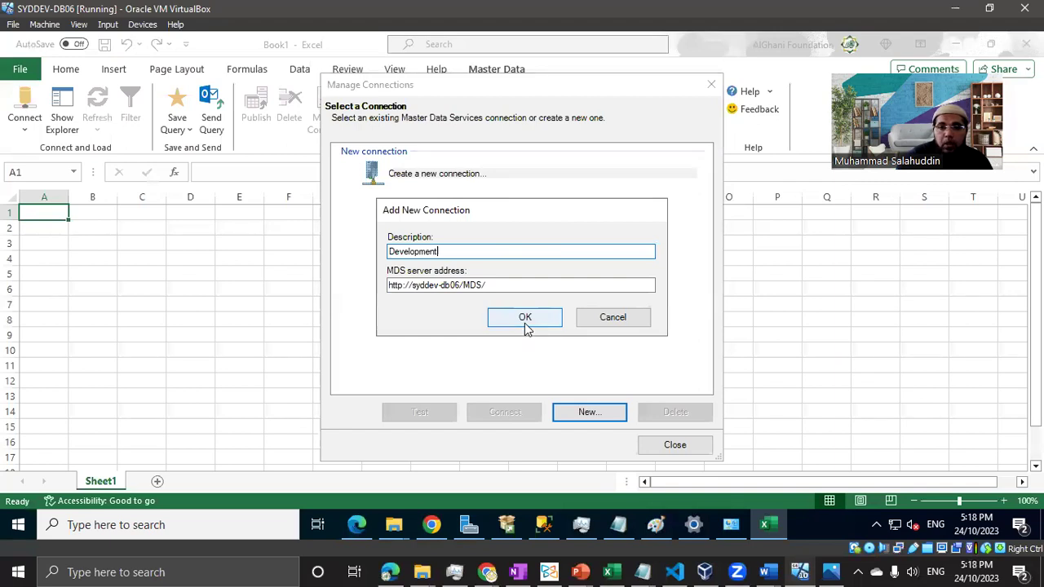
{"action": "left_click", "coordinate": [526, 322]}
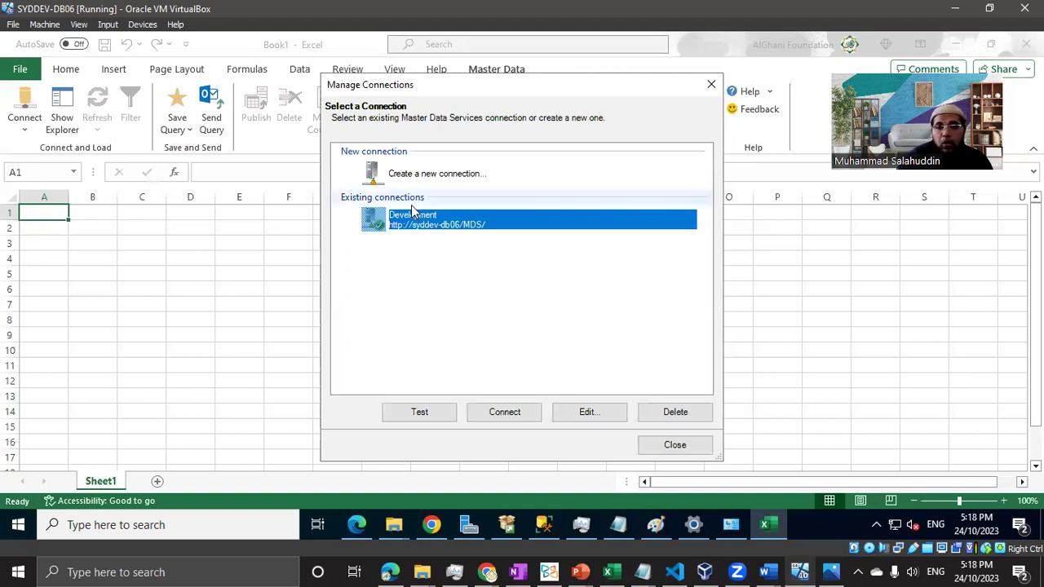
- Test the Development connection, dismiss the test message and close the connection manager
{"action": "left_click", "coordinate": [419, 412]}
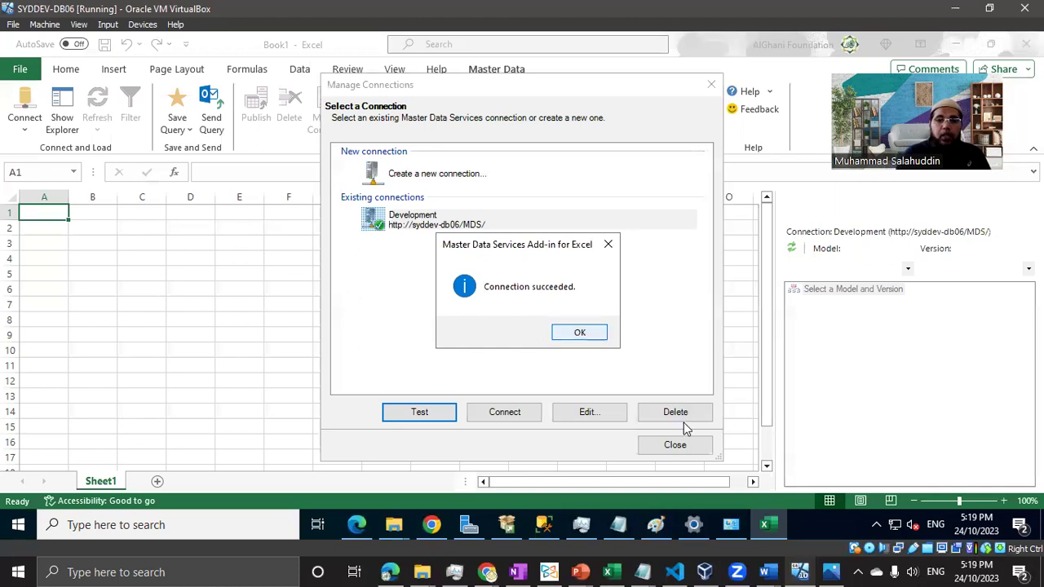
{"action": "mouse_move", "coordinate": [737, 534]}
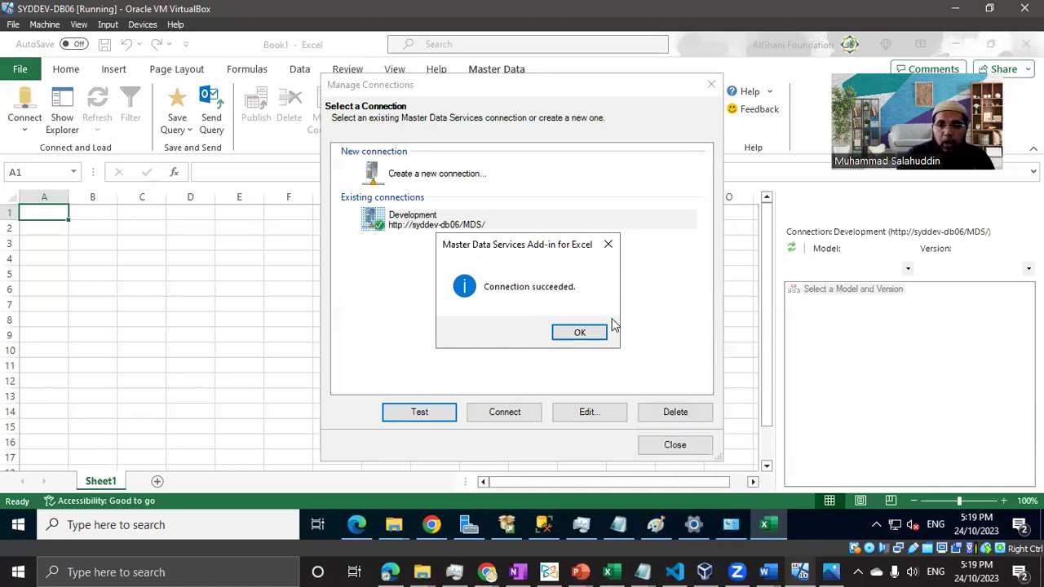
{"action": "left_click", "coordinate": [581, 335]}
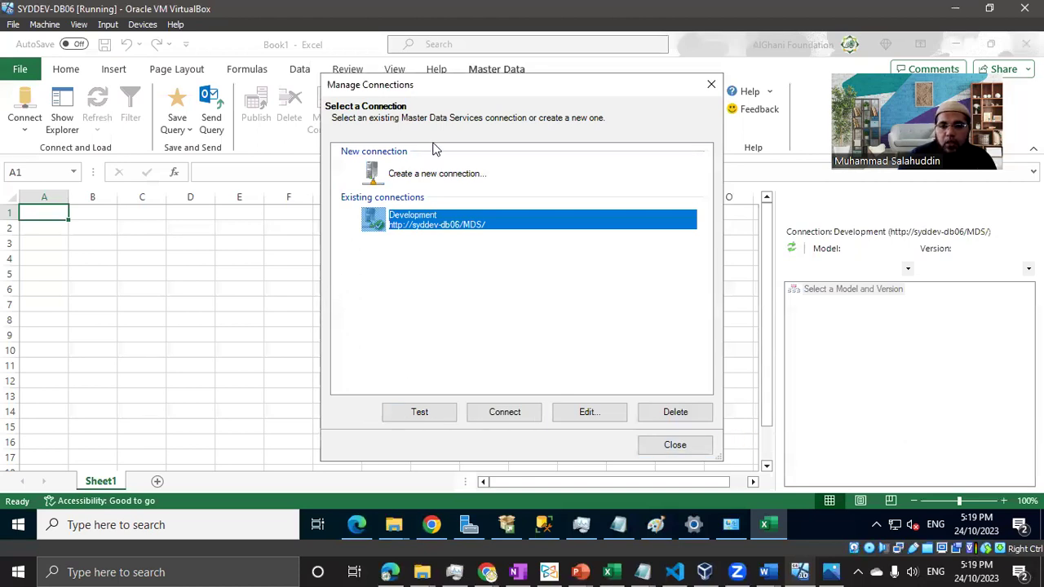
{"action": "left_click", "coordinate": [682, 451]}
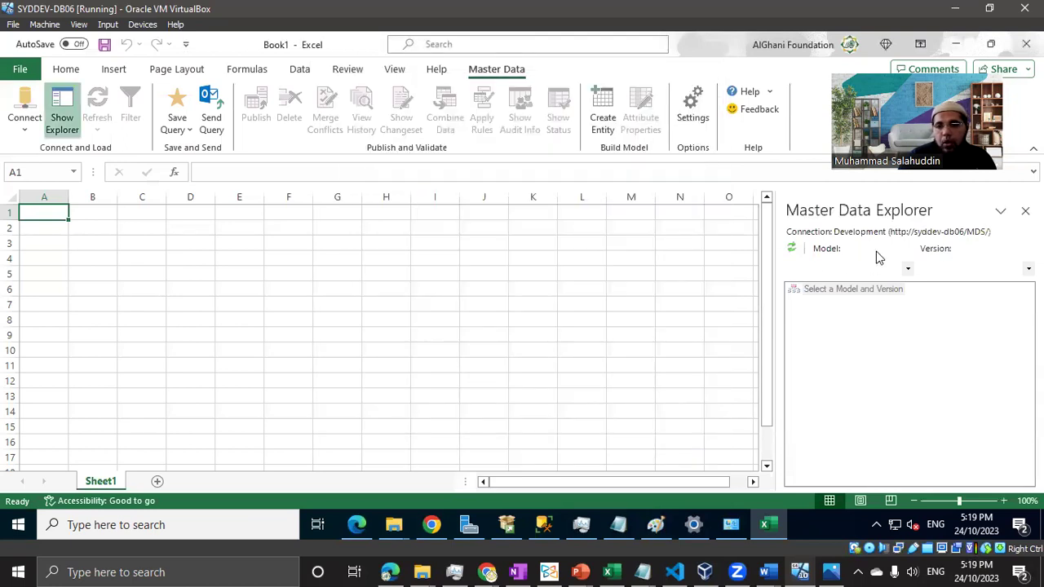
- Select the AG_DATA_QUALITY_MDS model in the Master Data Explorer and load the EN_COUNTRY_CODES entity into the worksheet
{"action": "left_click", "coordinate": [907, 269]}
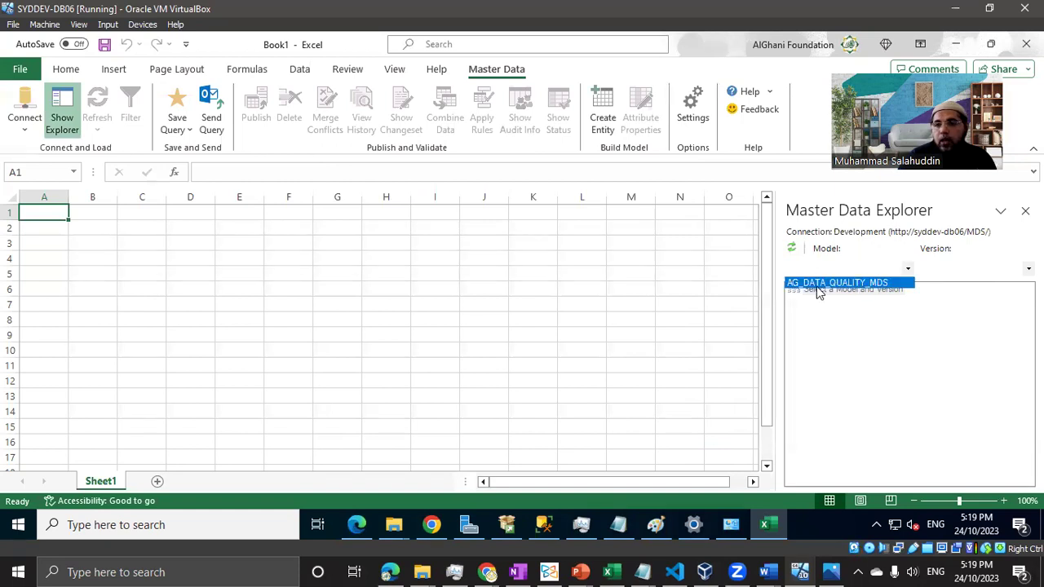
{"action": "left_click", "coordinate": [846, 286]}
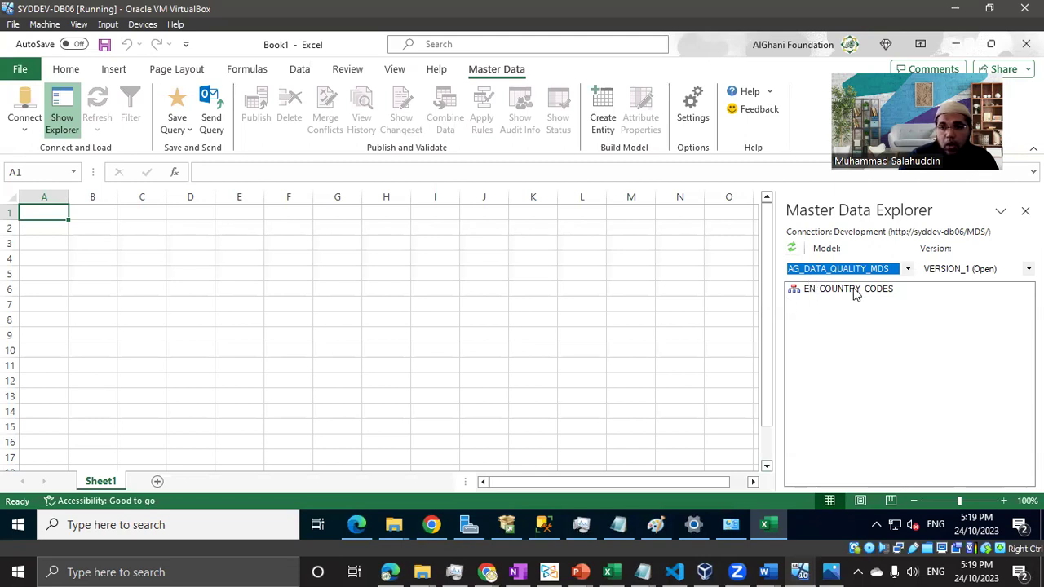
{"action": "double_click", "coordinate": [855, 290]}
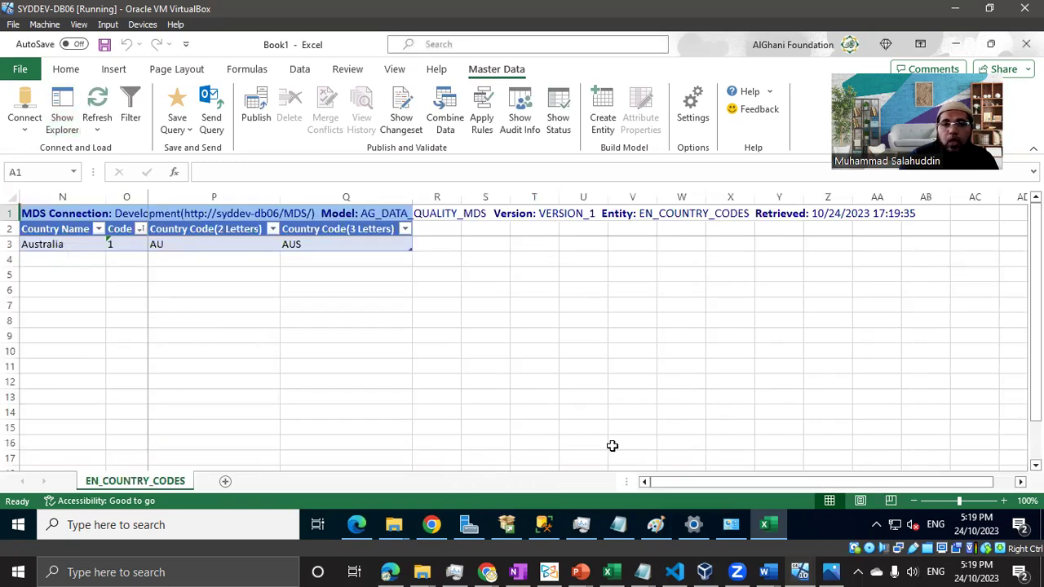
- Examine the loaded country record and the name, code, 2-letter and 3-letter column headers of the EN_COUNTRY_CODES table
{"action": "left_click", "coordinate": [239, 277]}
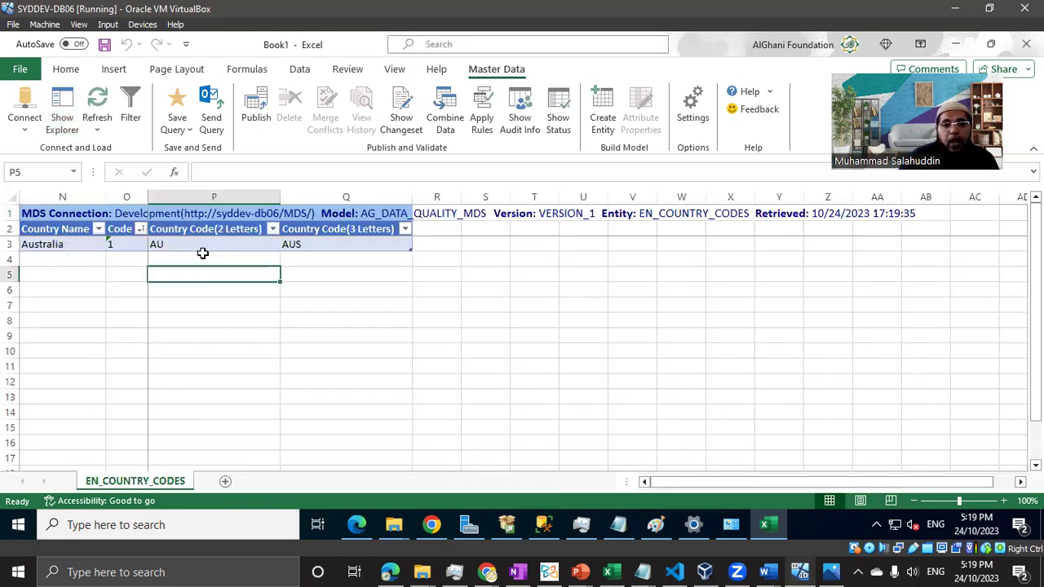
{"action": "left_click", "coordinate": [227, 247]}
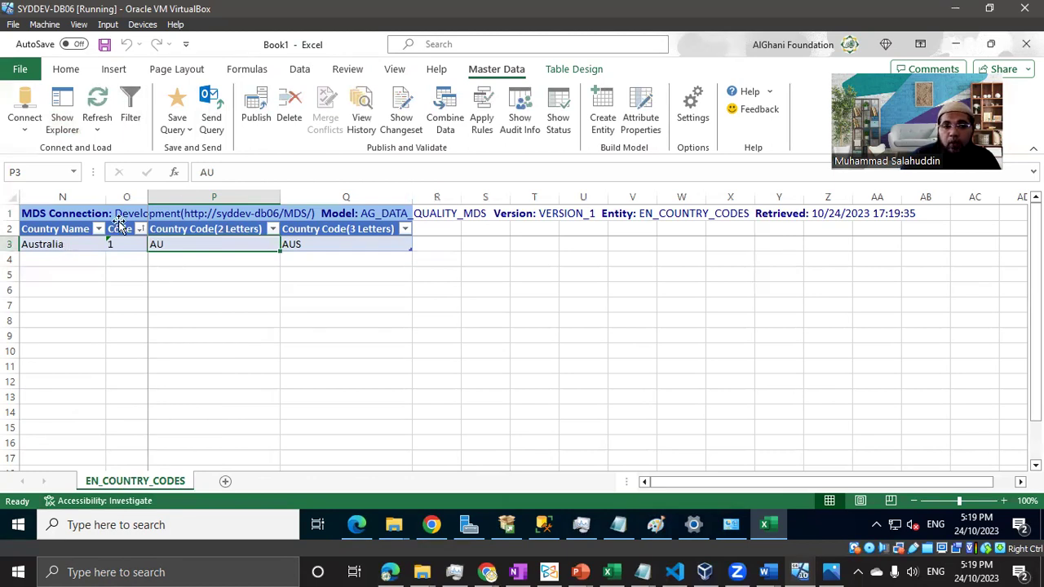
{"action": "left_click", "coordinate": [61, 230]}
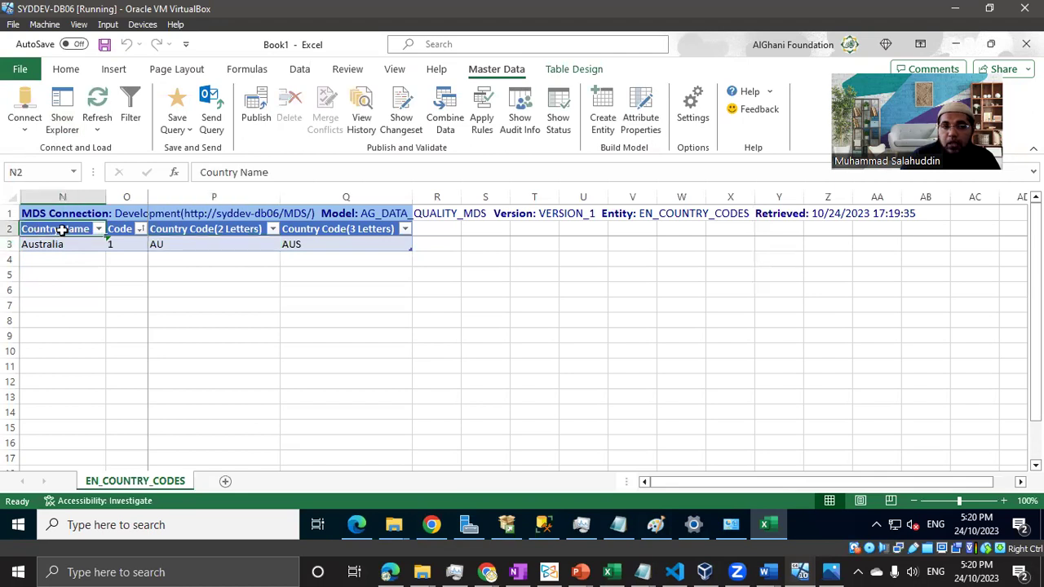
{"action": "left_click", "coordinate": [122, 229]}
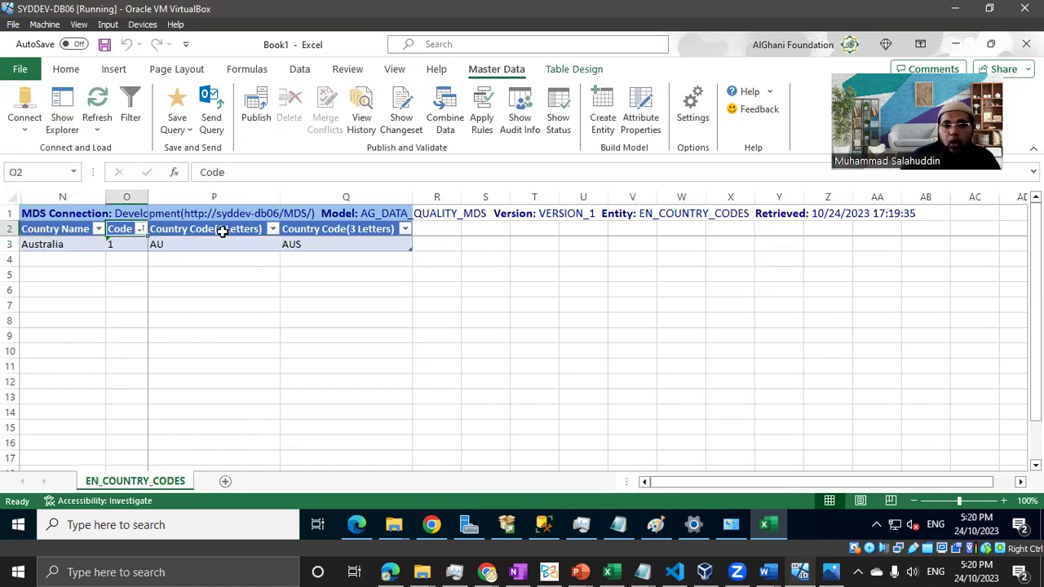
{"action": "left_click", "coordinate": [221, 231]}
{"action": "left_click", "coordinate": [325, 233]}
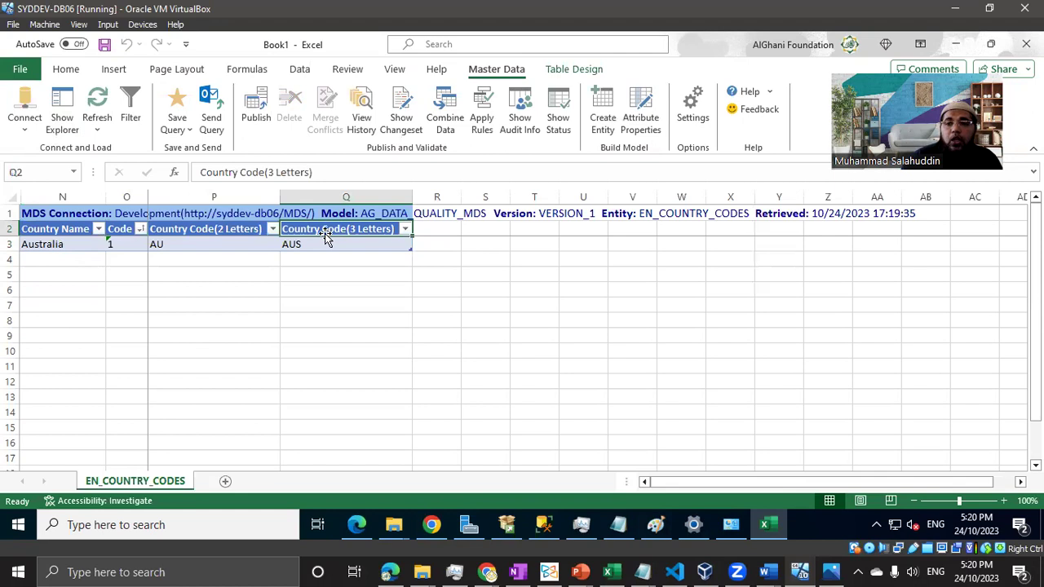